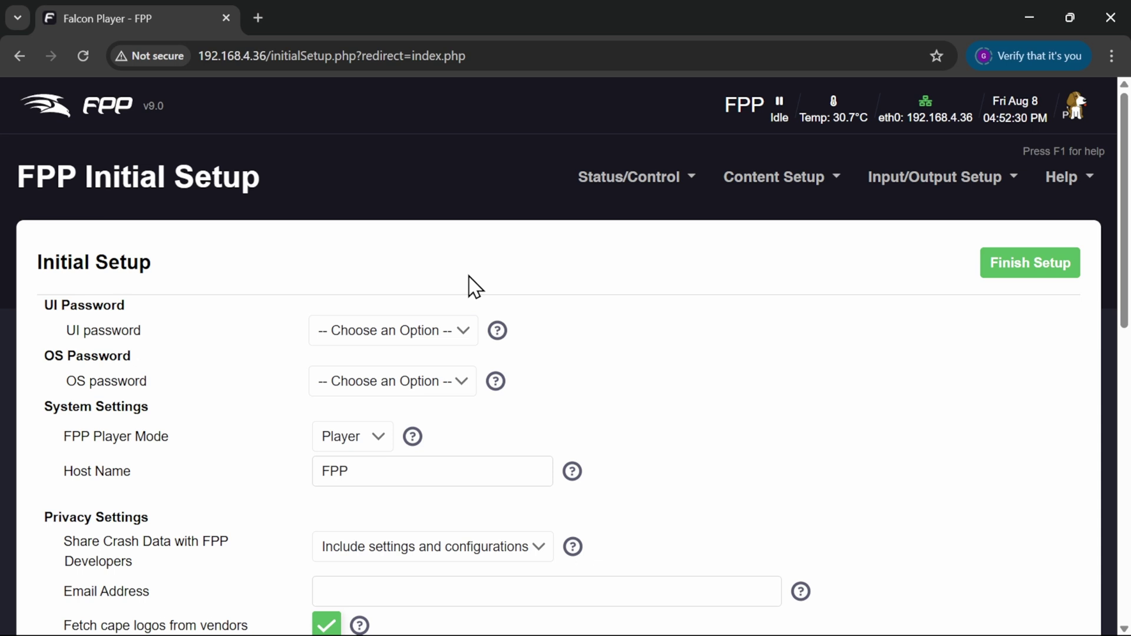
Step: Leave the UI password as No Password, keep the default OS password, and set host name FPP9
click(454, 331)
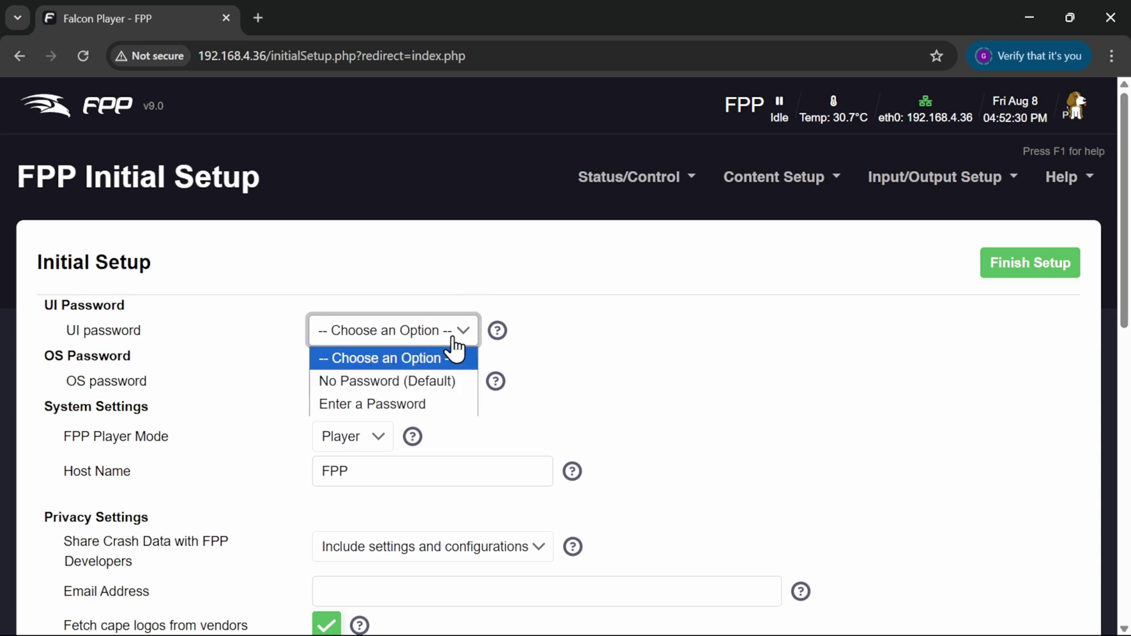
click(453, 341)
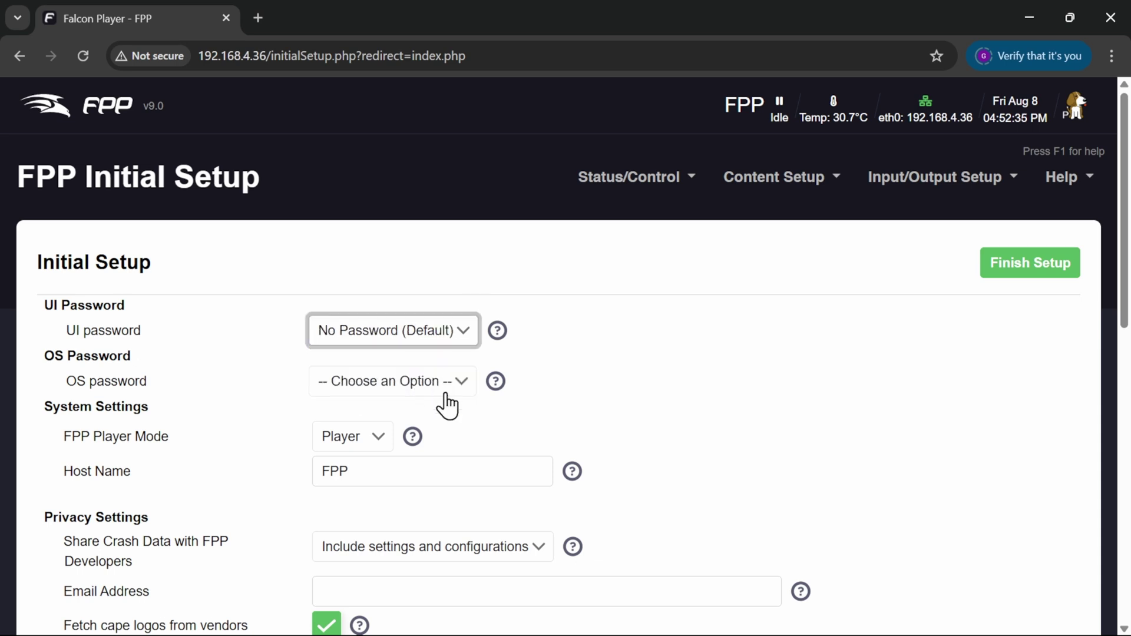
click(436, 384)
click(413, 436)
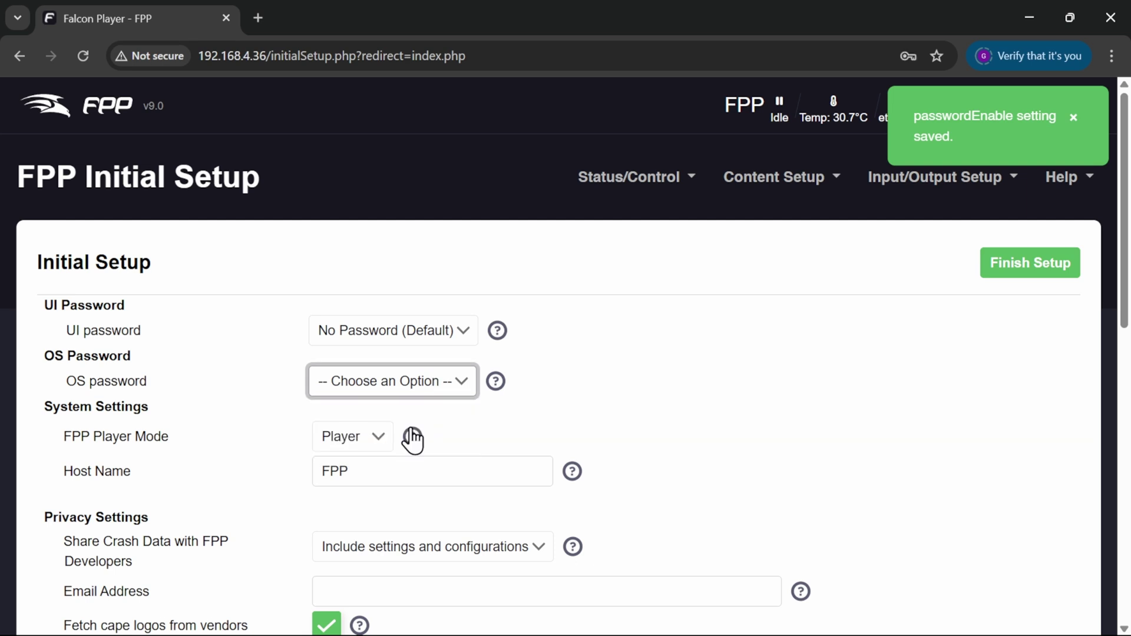
click(405, 463)
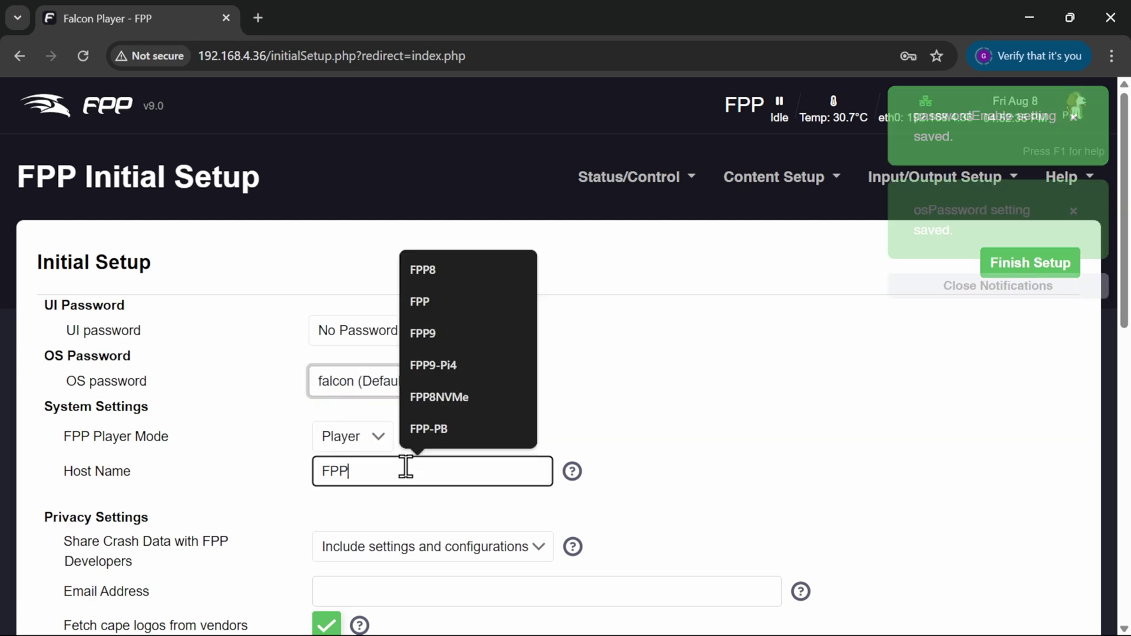
click(442, 346)
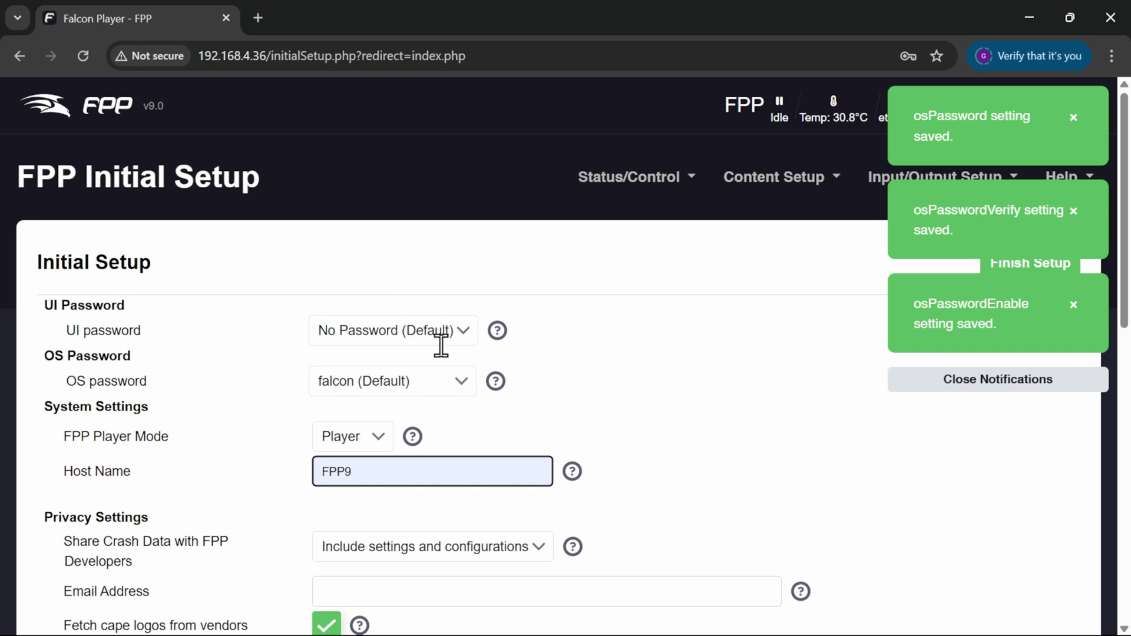
Step: Review the setup page and finish the initial setup
scroll(447, 501, down, 3)
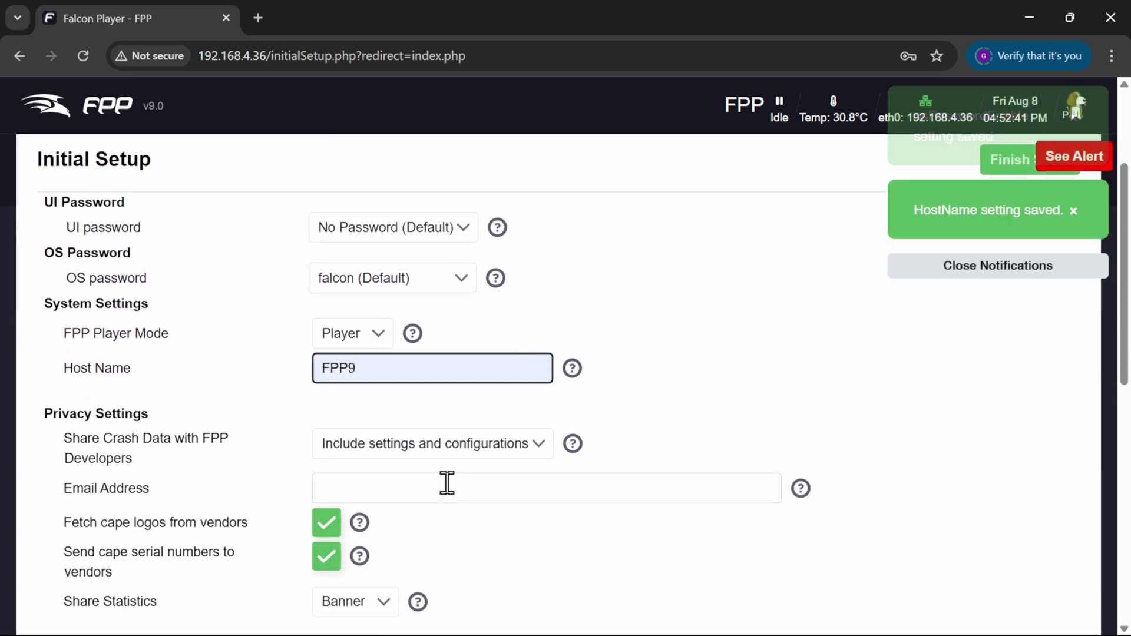
scroll(447, 492, down, 1)
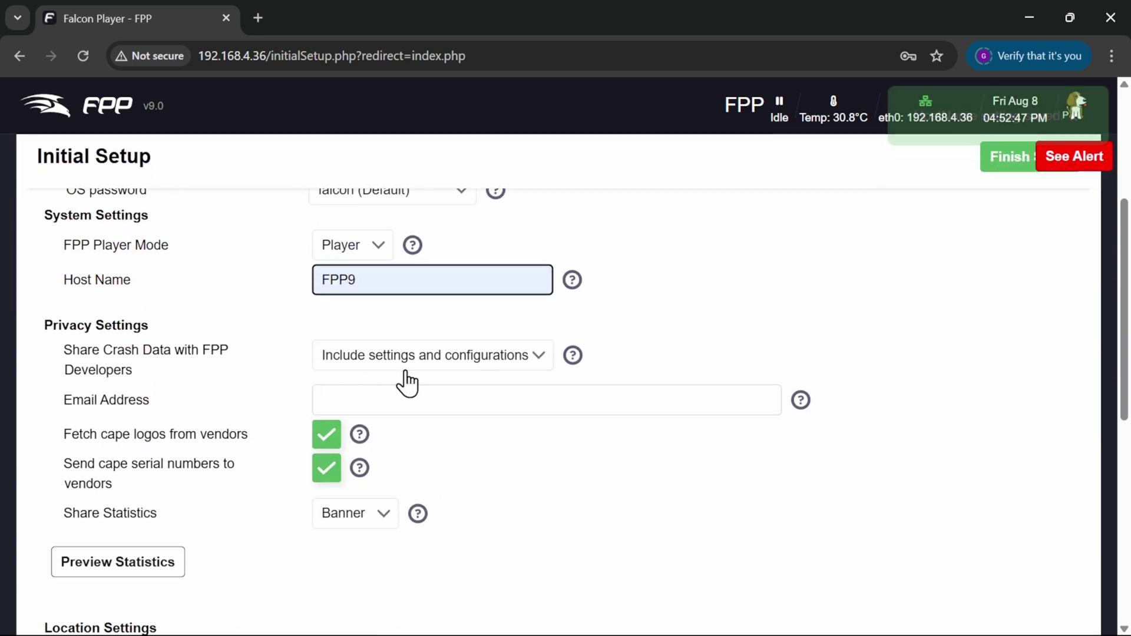
scroll(405, 383, down, 2)
scroll(412, 383, down, 1)
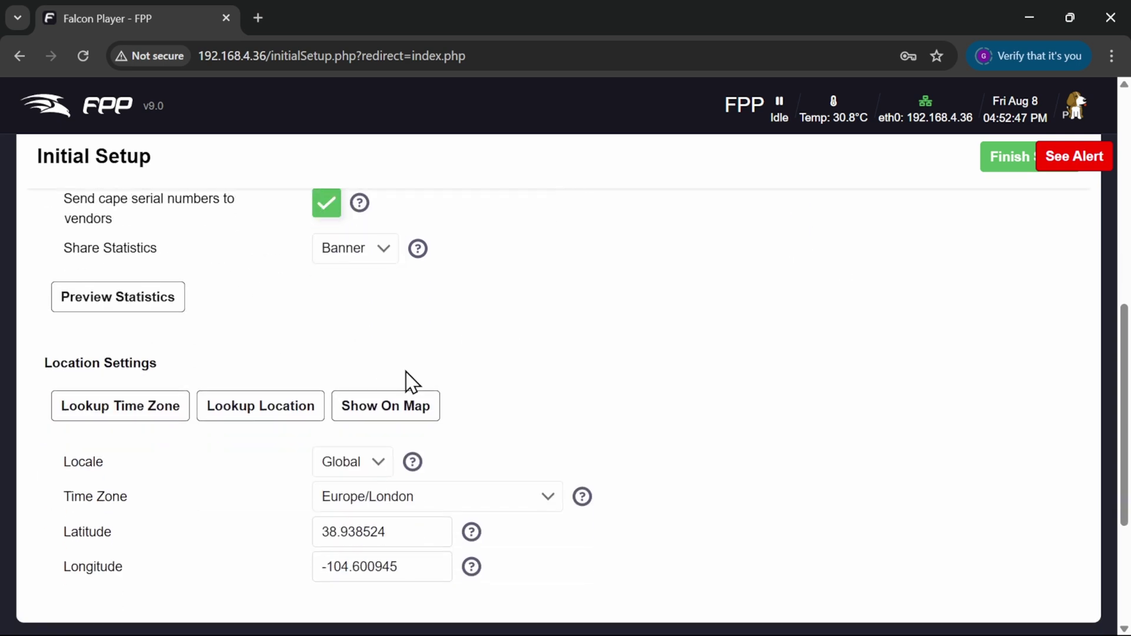
scroll(406, 383, down, 1)
scroll(409, 381, up, 3)
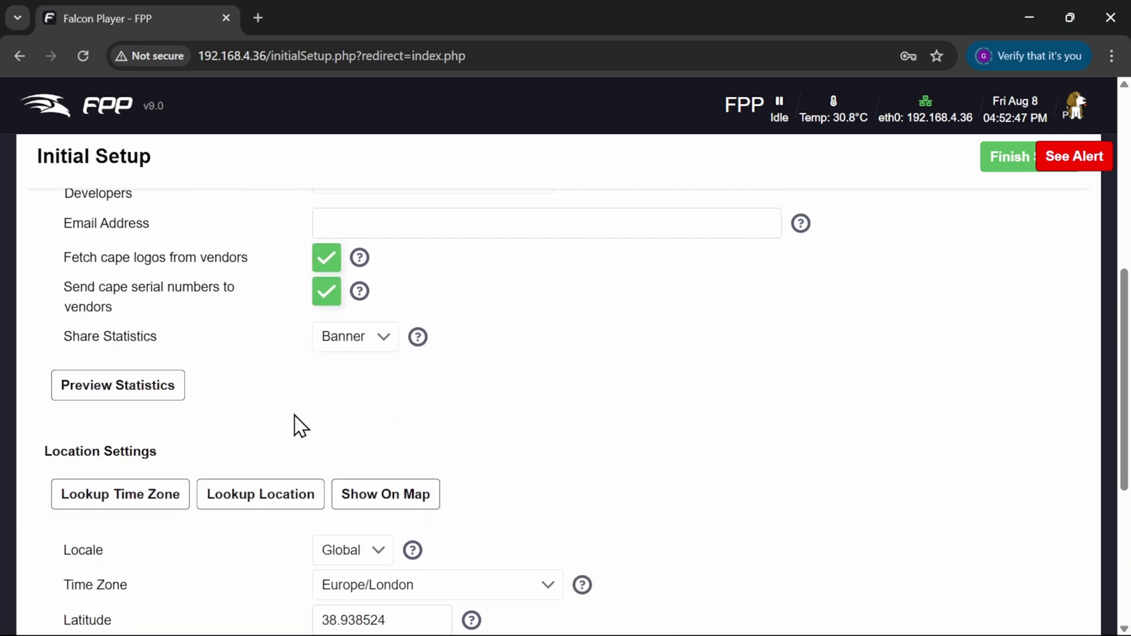
scroll(289, 412, up, 2)
scroll(289, 411, down, 6)
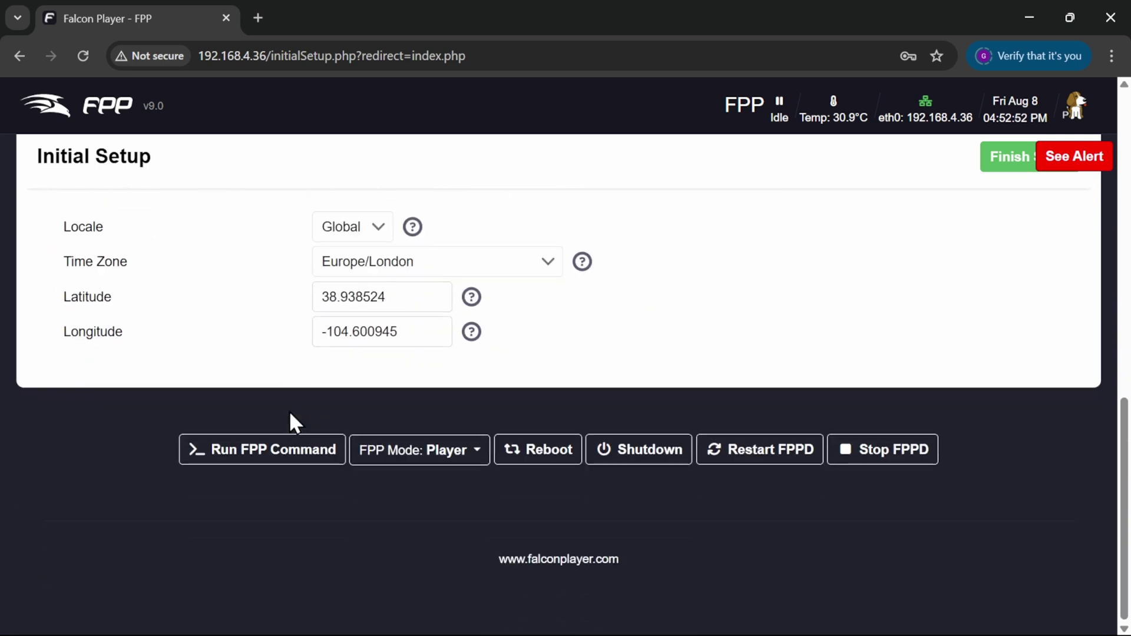
scroll(290, 412, up, 4)
click(1001, 161)
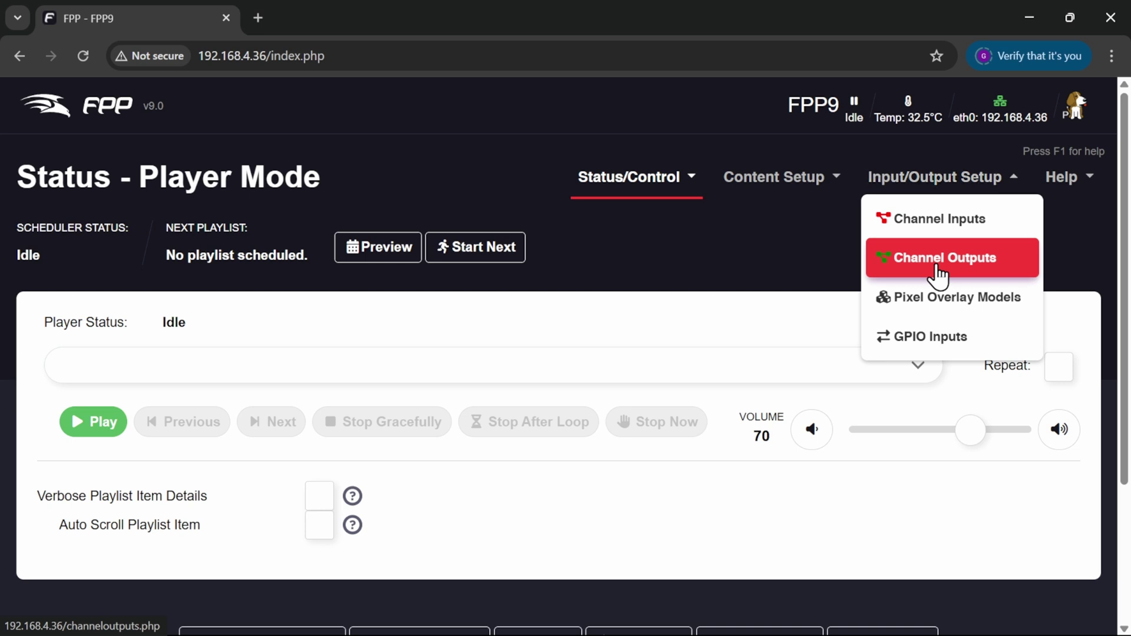
Step: Go to the Channel Outputs configuration page
click(938, 272)
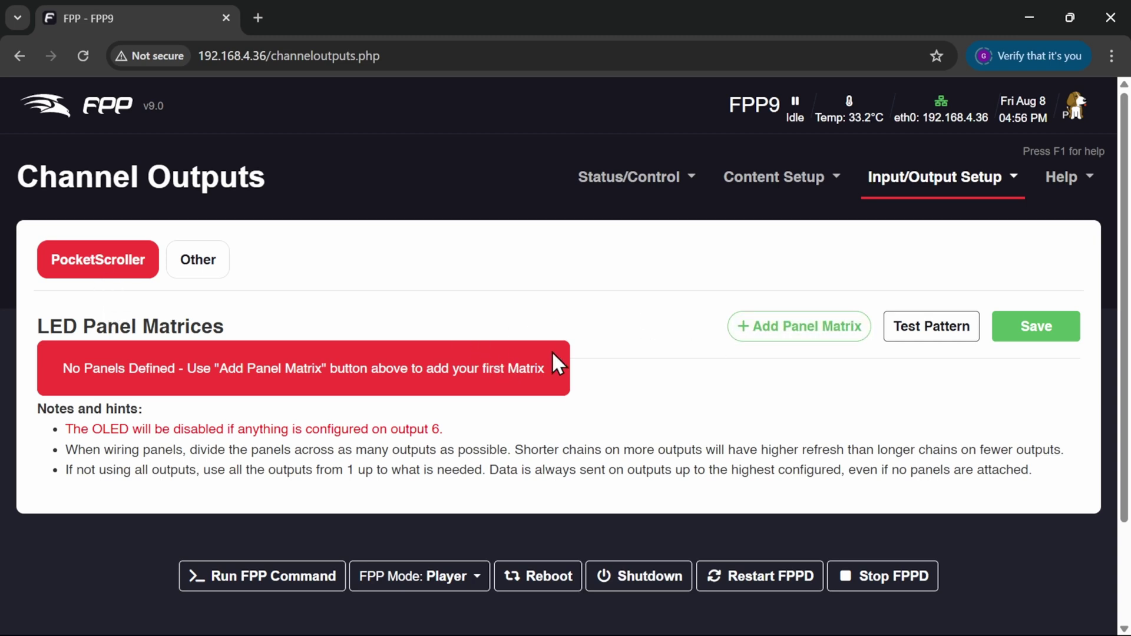
Step: Add a cape-connected panel matrix laid out 2 panels wide by 1 panel high
click(831, 323)
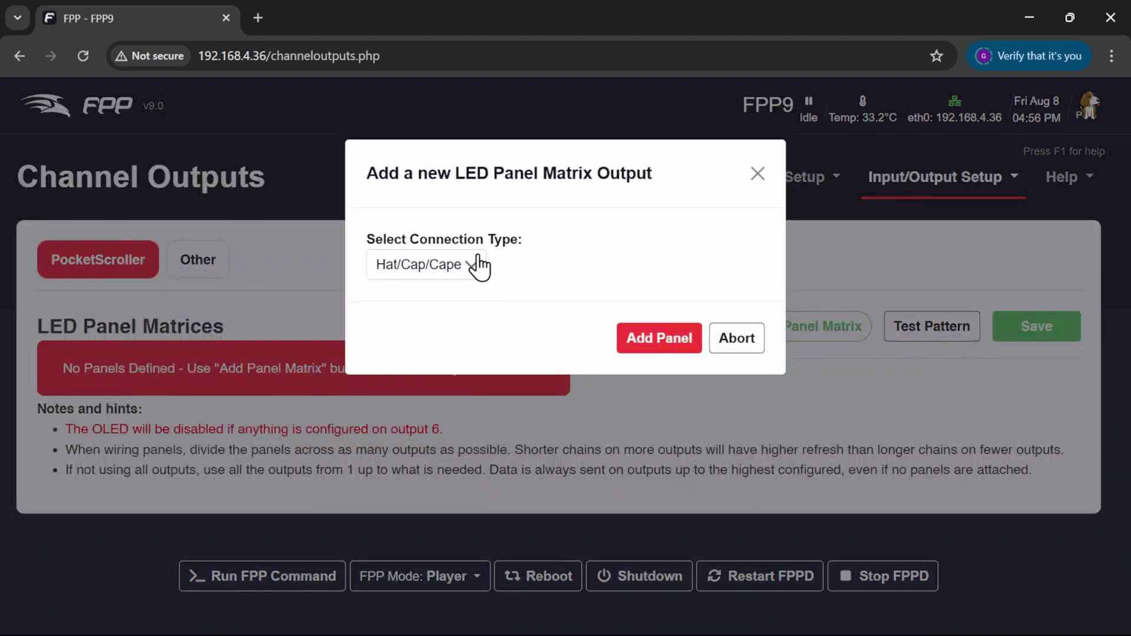
click(680, 345)
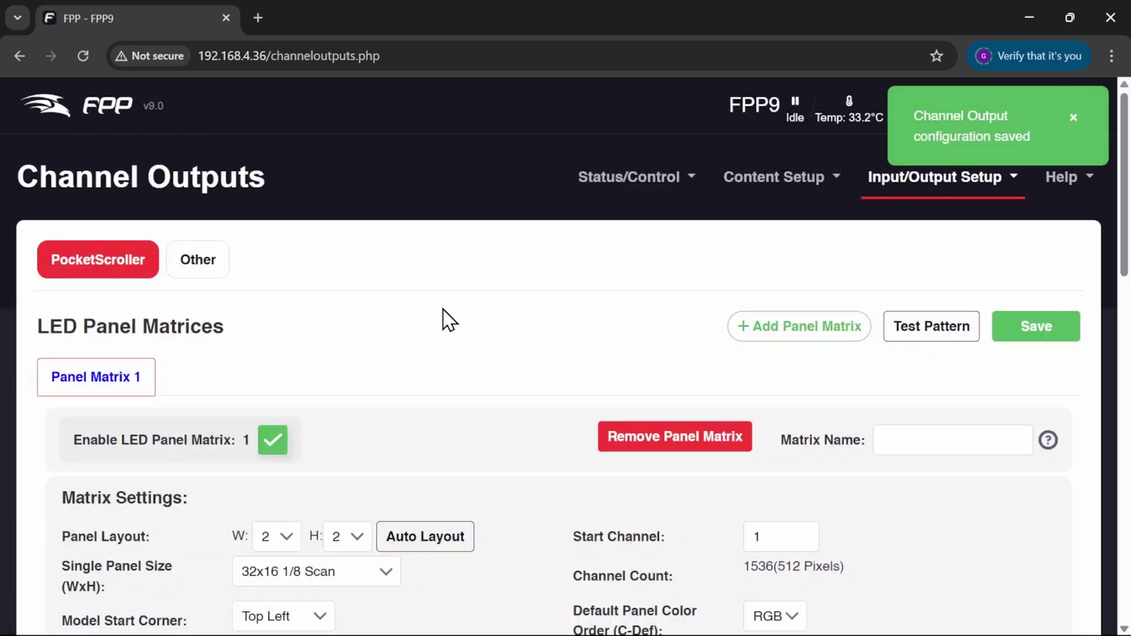
scroll(449, 321, down, 3)
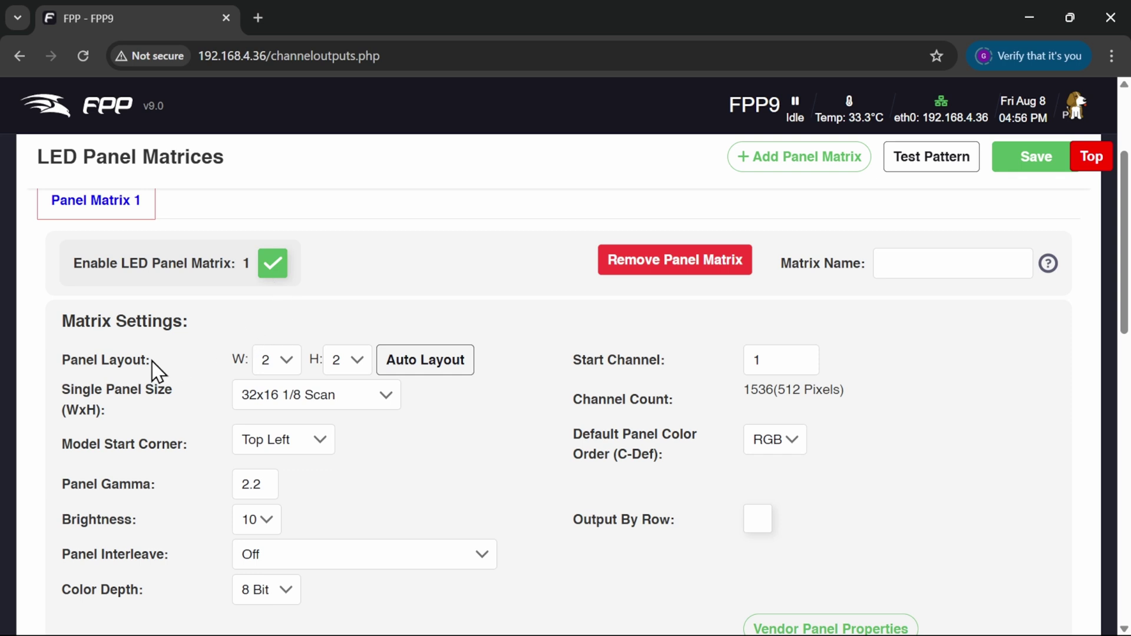
click(291, 363)
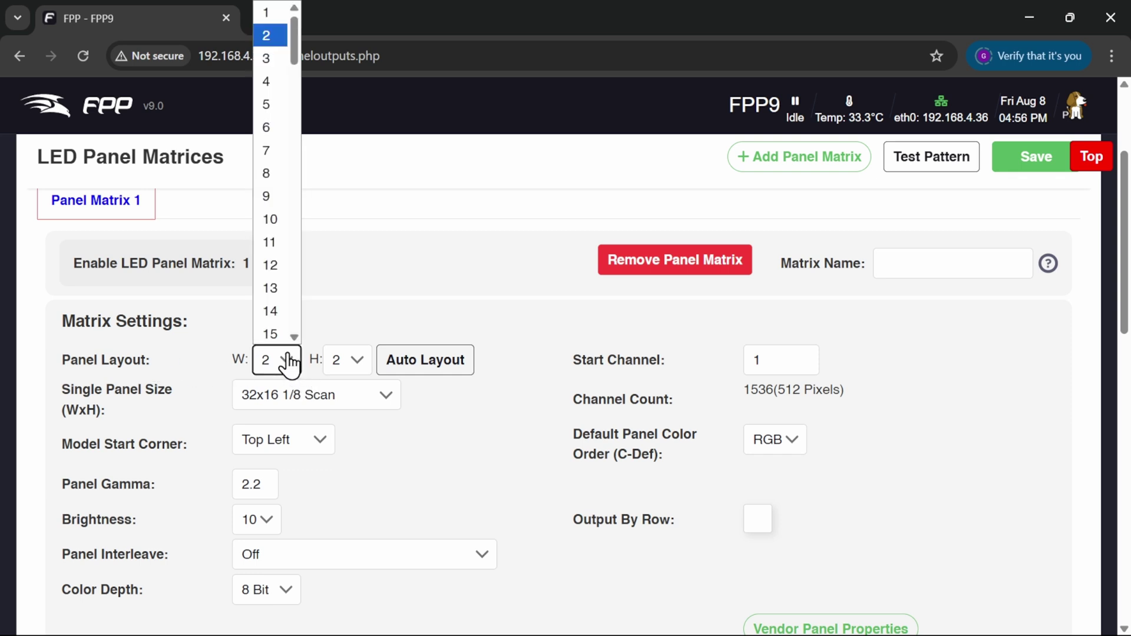
click(283, 370)
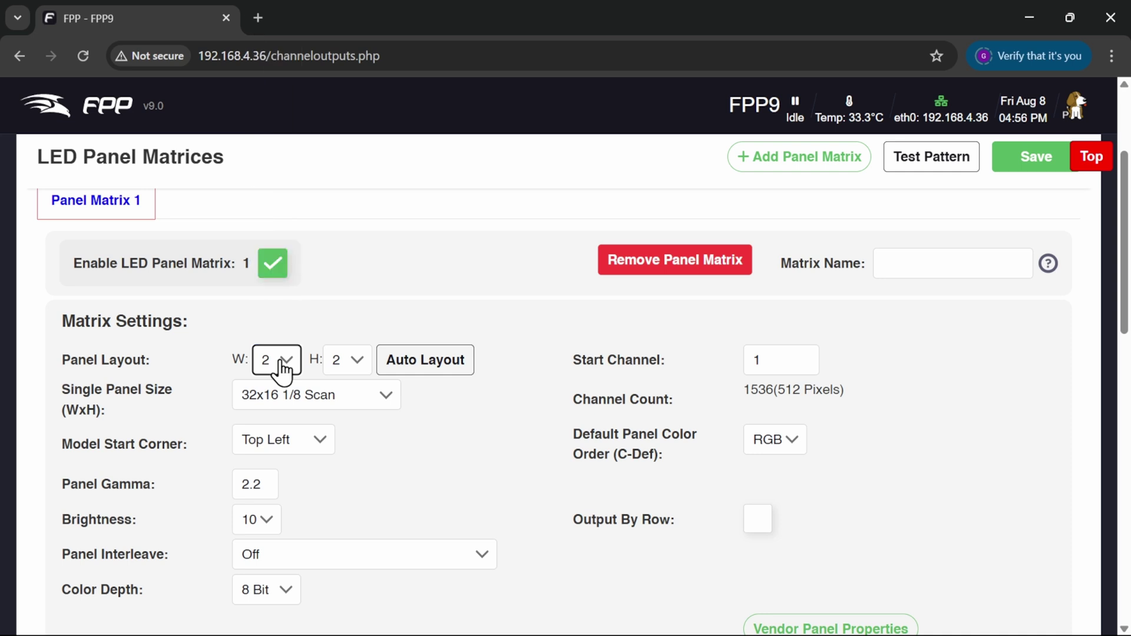
click(363, 368)
click(338, 20)
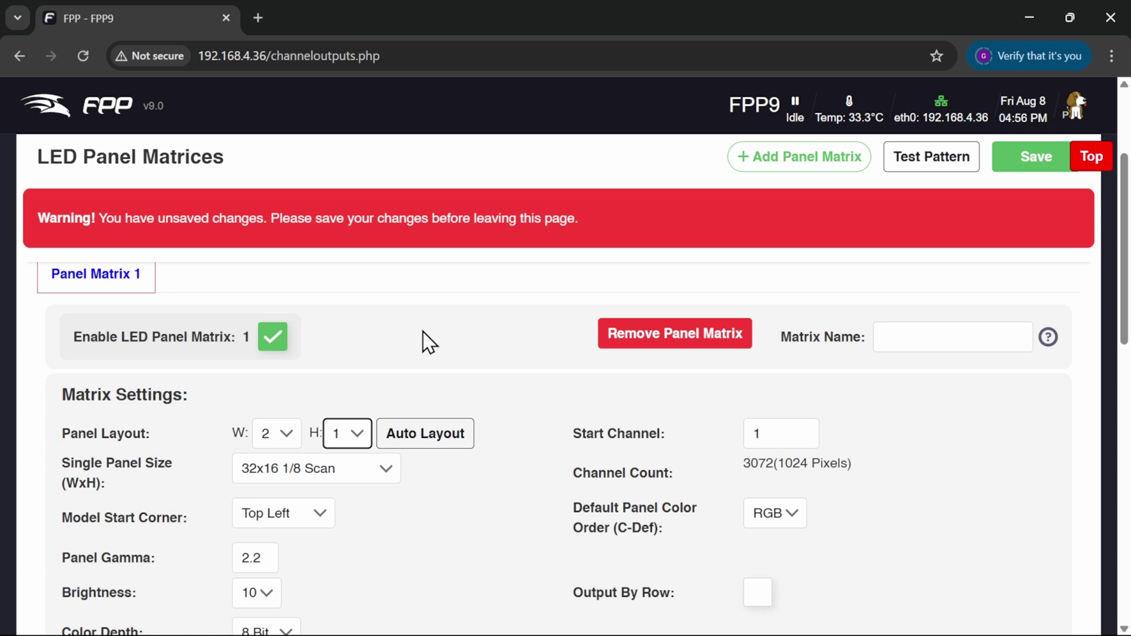
Step: Auto-layout the panel and output numbers, confirming with Y, and save the matrix
scroll(427, 342, down, 1)
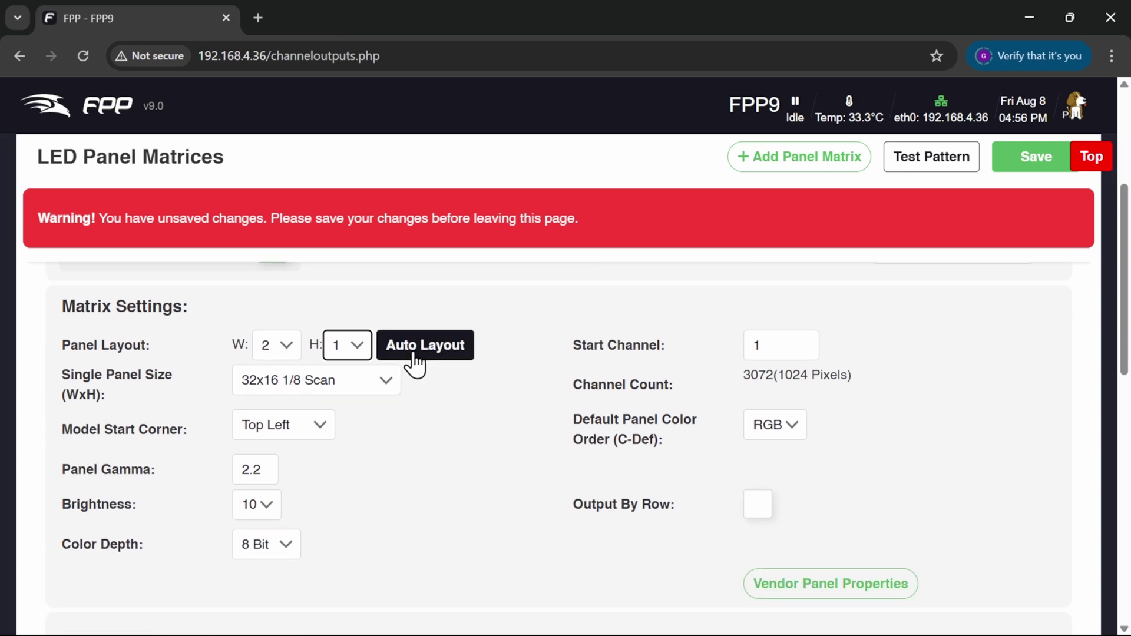
click(454, 354)
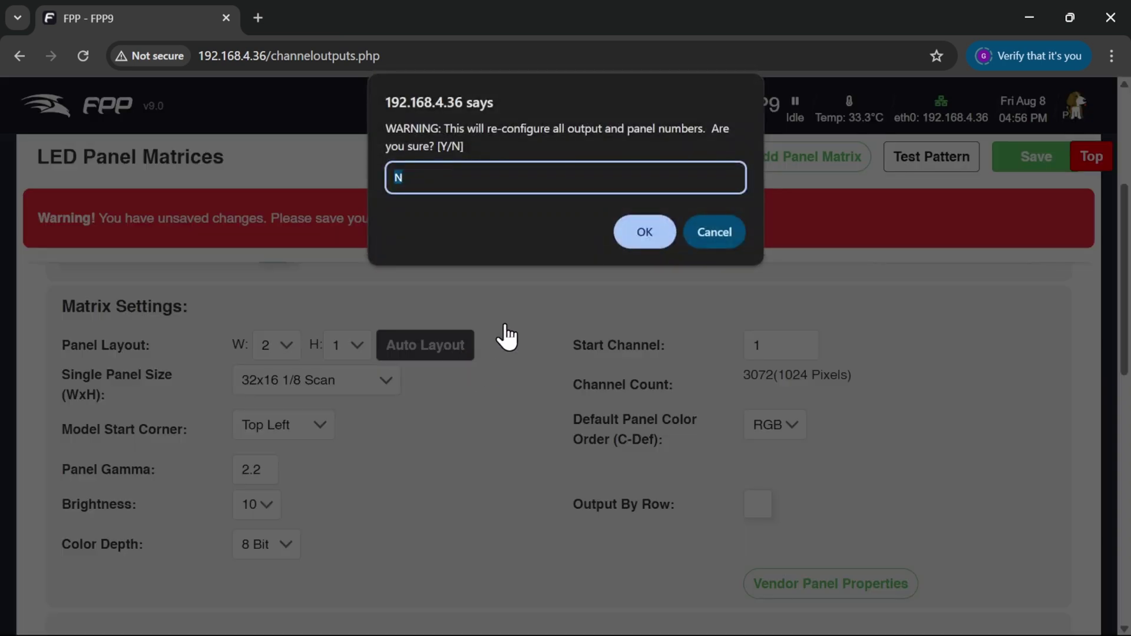
text(Y)
click(638, 236)
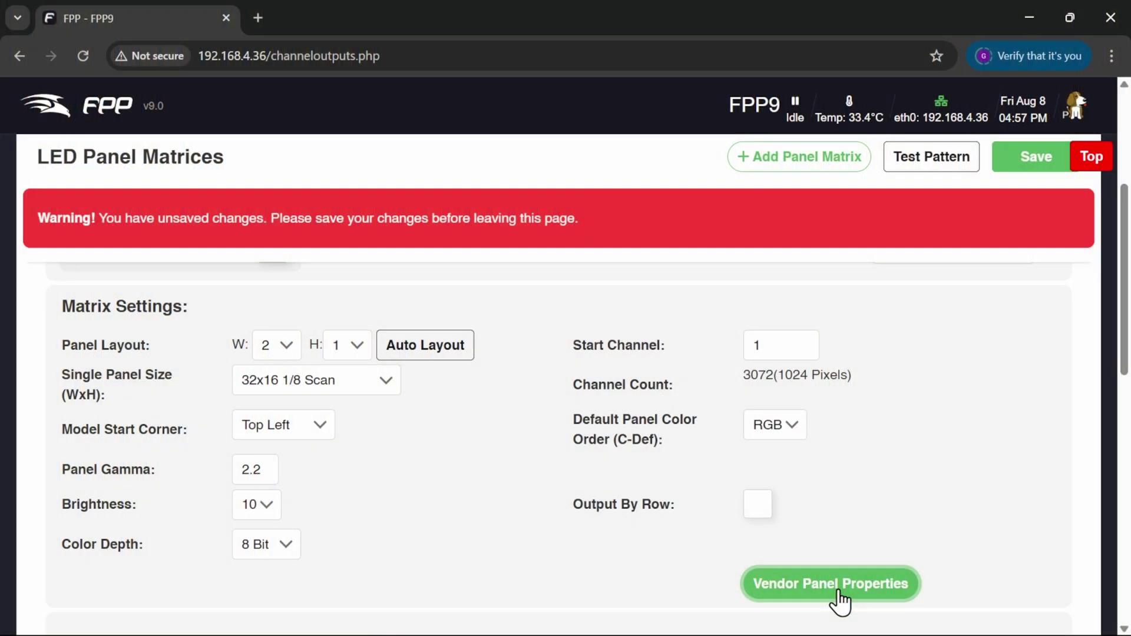
scroll(859, 525, down, 1)
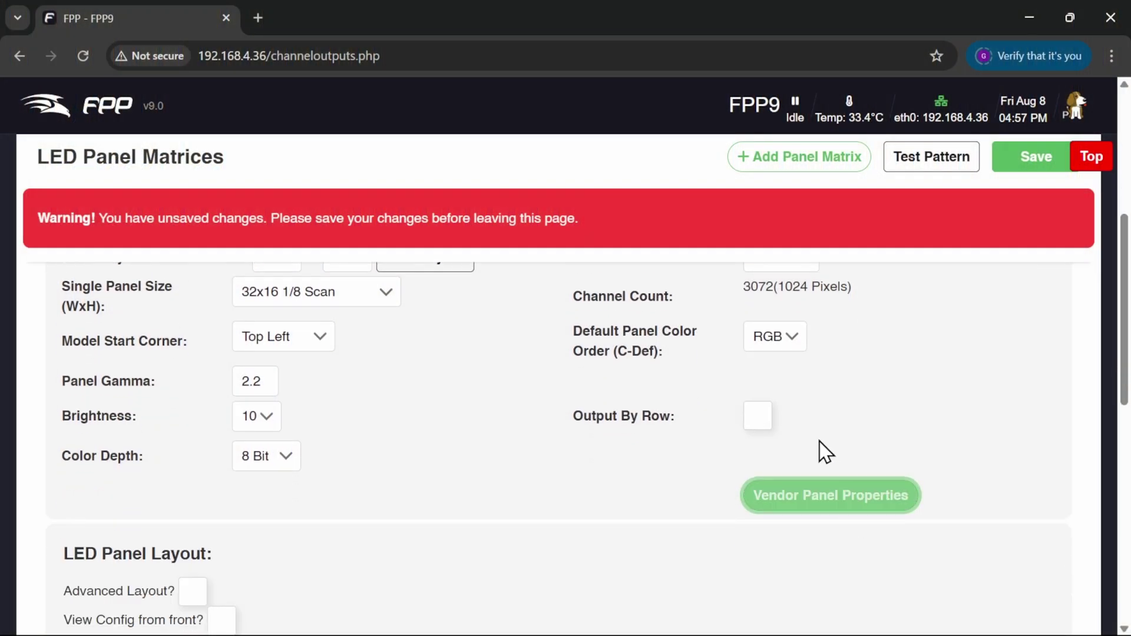
scroll(825, 452, up, 1)
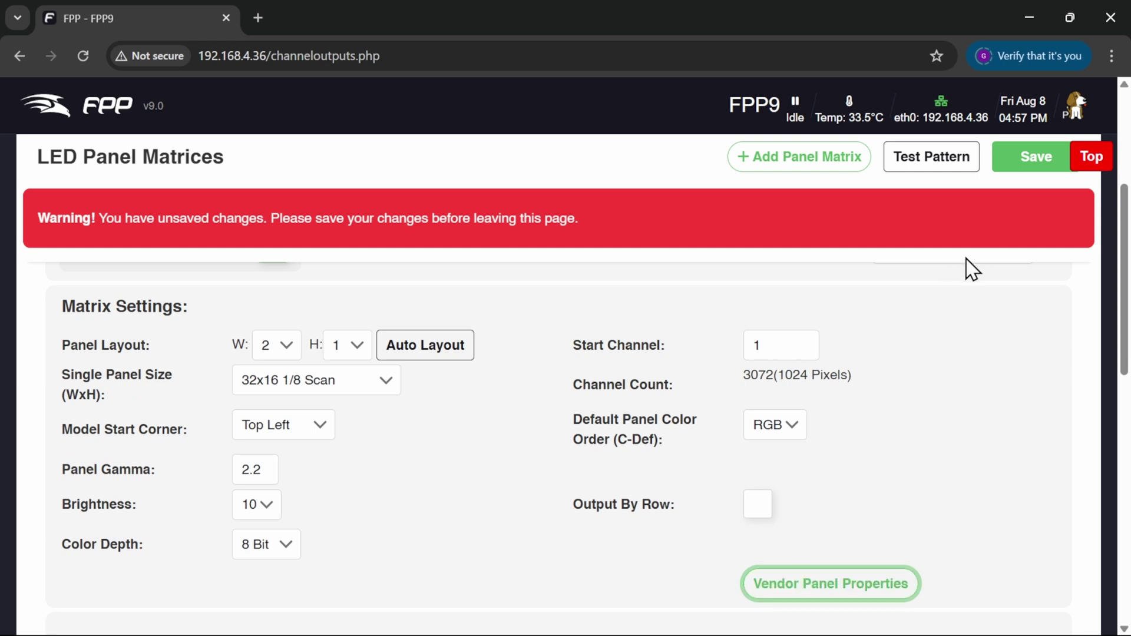
click(1014, 170)
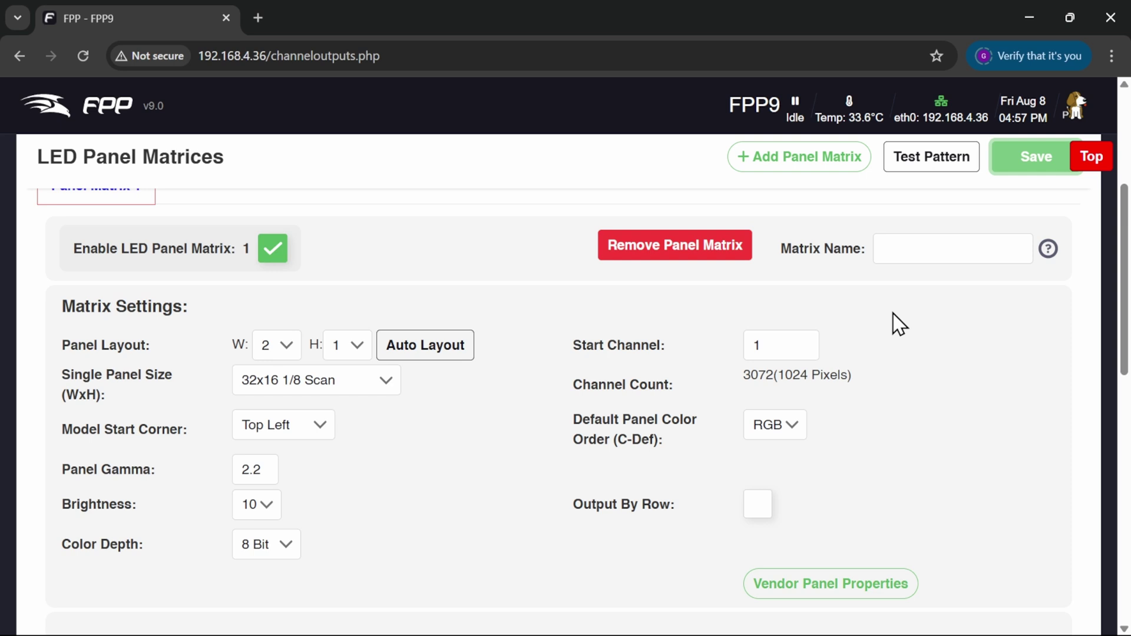
scroll(895, 324, up, 3)
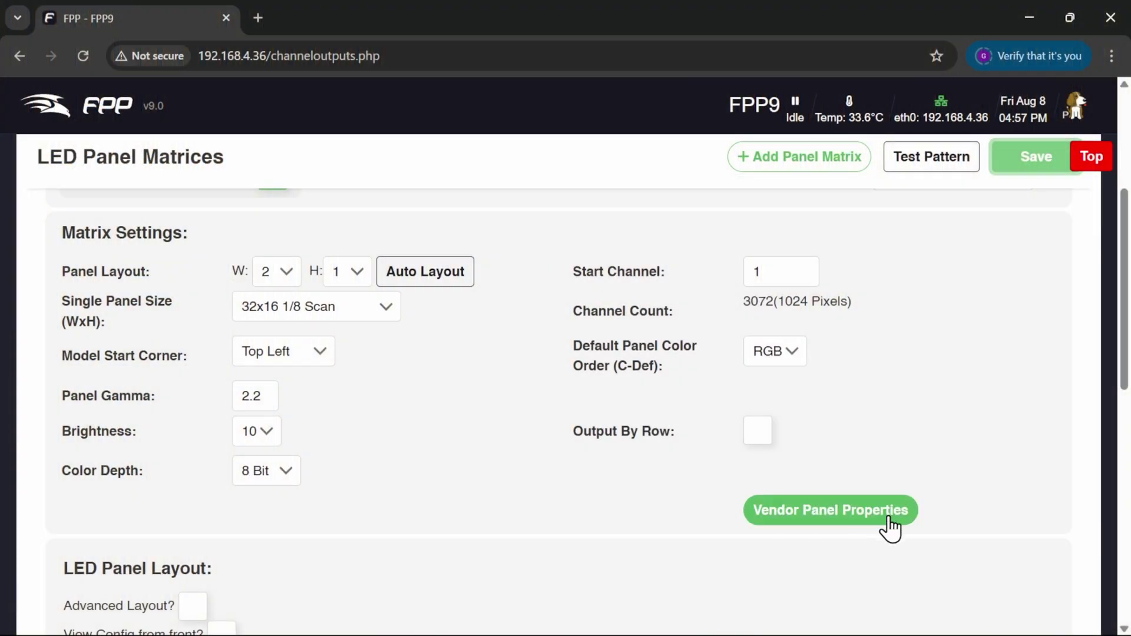
click(888, 517)
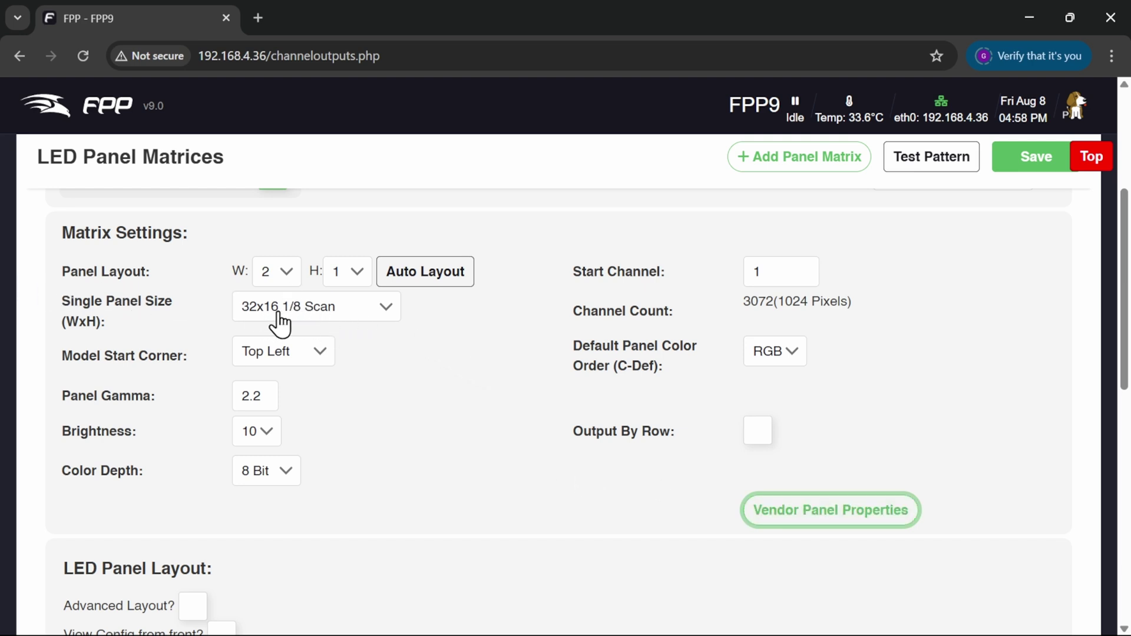
Step: Change the single panel size to 64x32 1/8 Scan and the panel interleave to Stripe
click(386, 310)
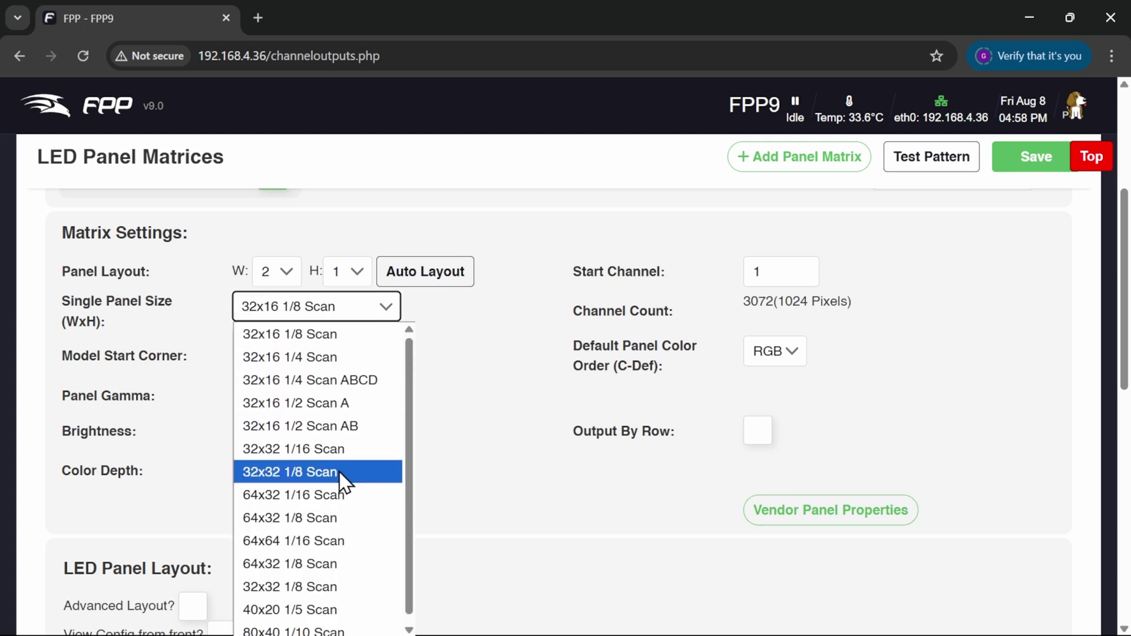
click(354, 518)
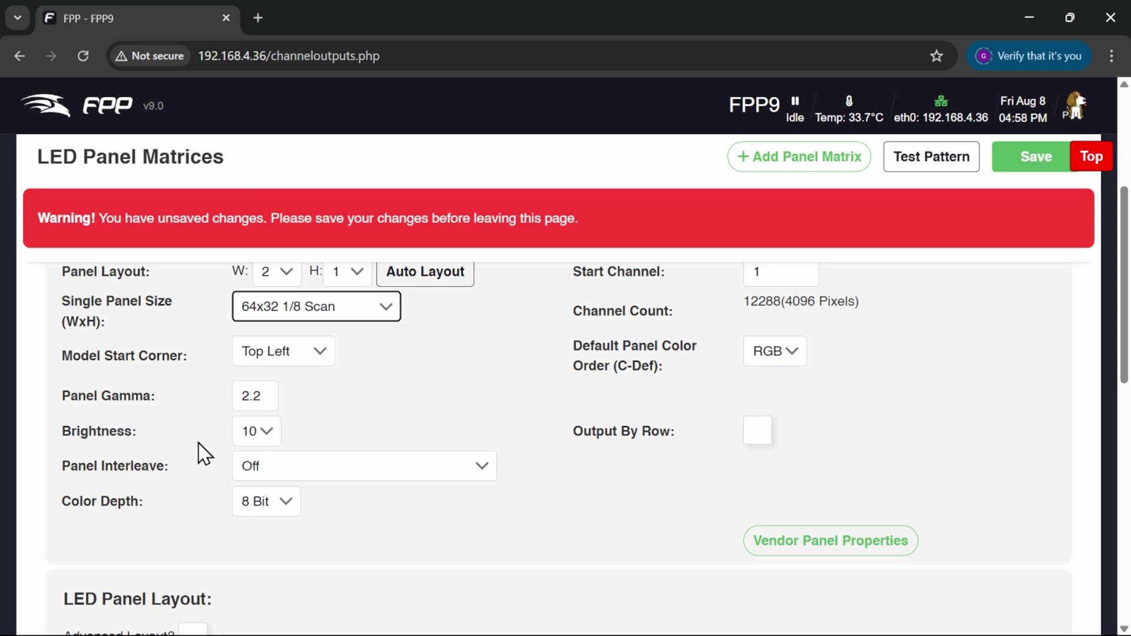
click(378, 470)
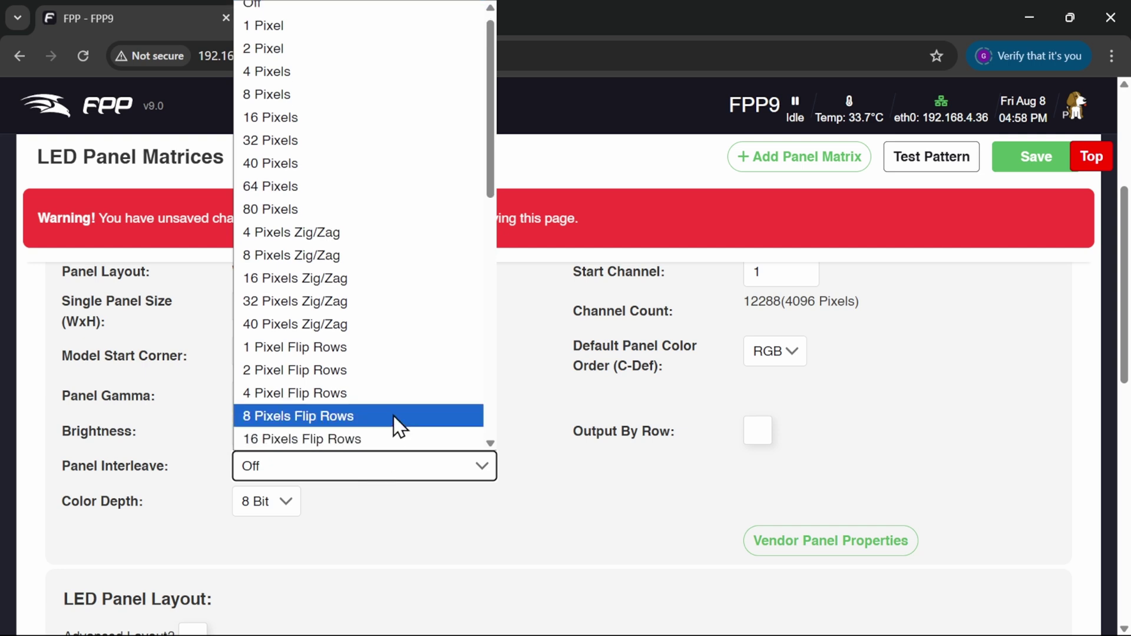
scroll(397, 429, down, 6)
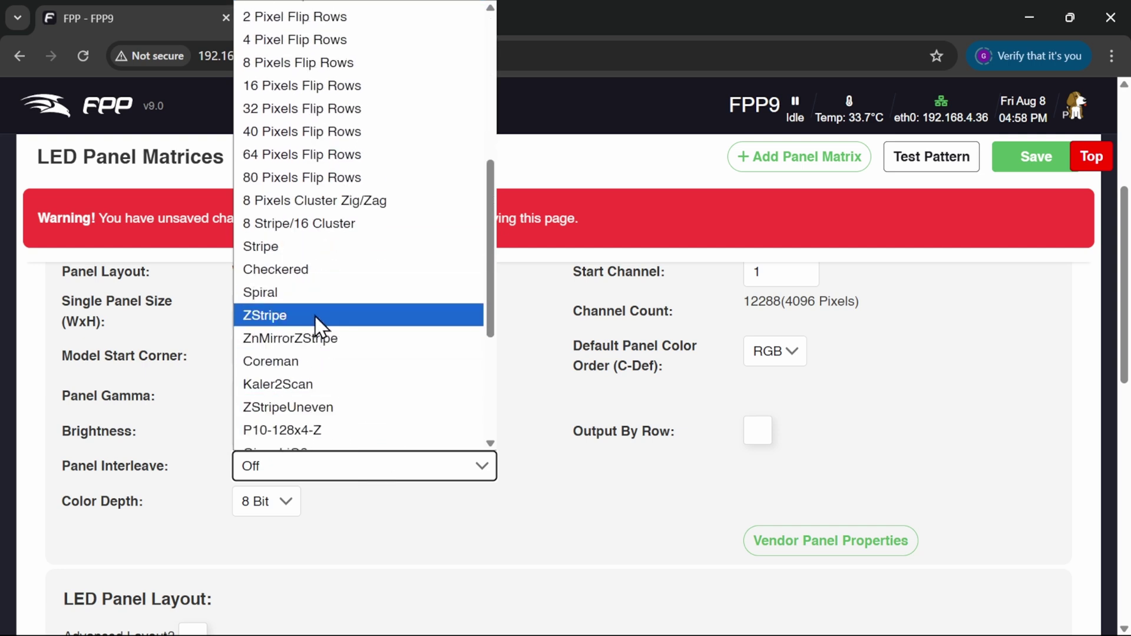
click(313, 242)
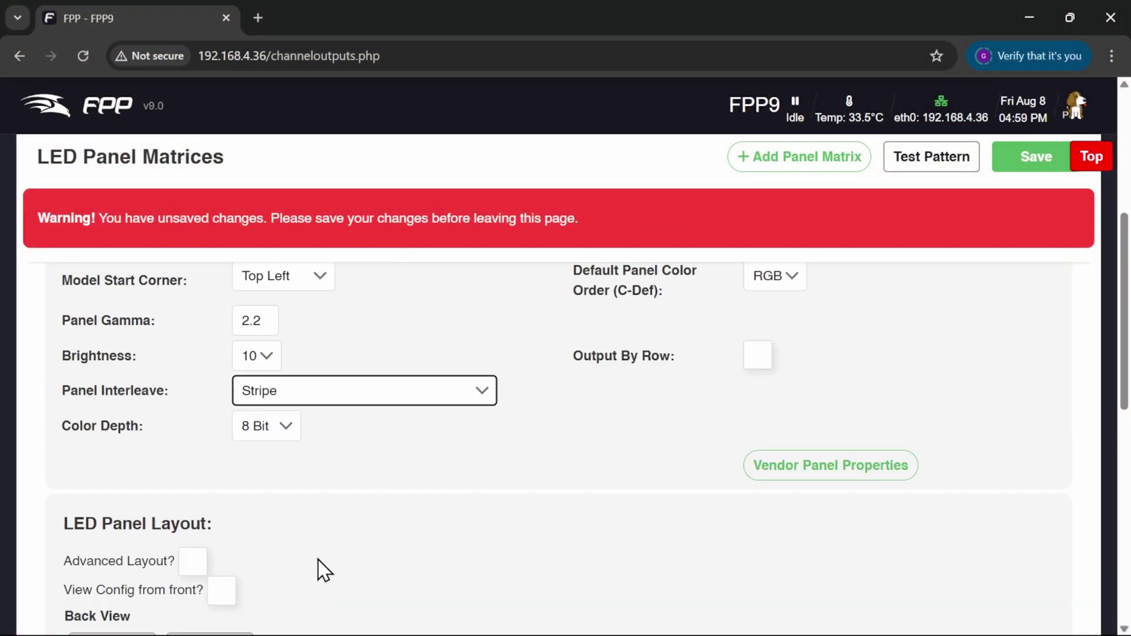
scroll(325, 570, up, 5)
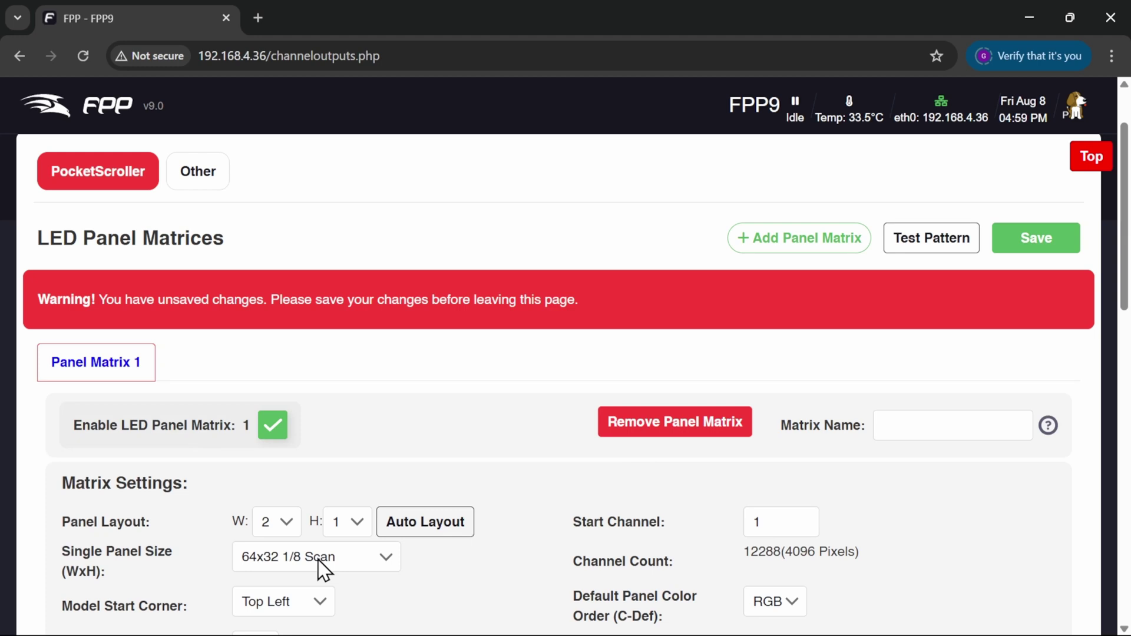
Step: Save the Stripe matrix, run the test pattern on the panels, then save the configuration again
click(1042, 240)
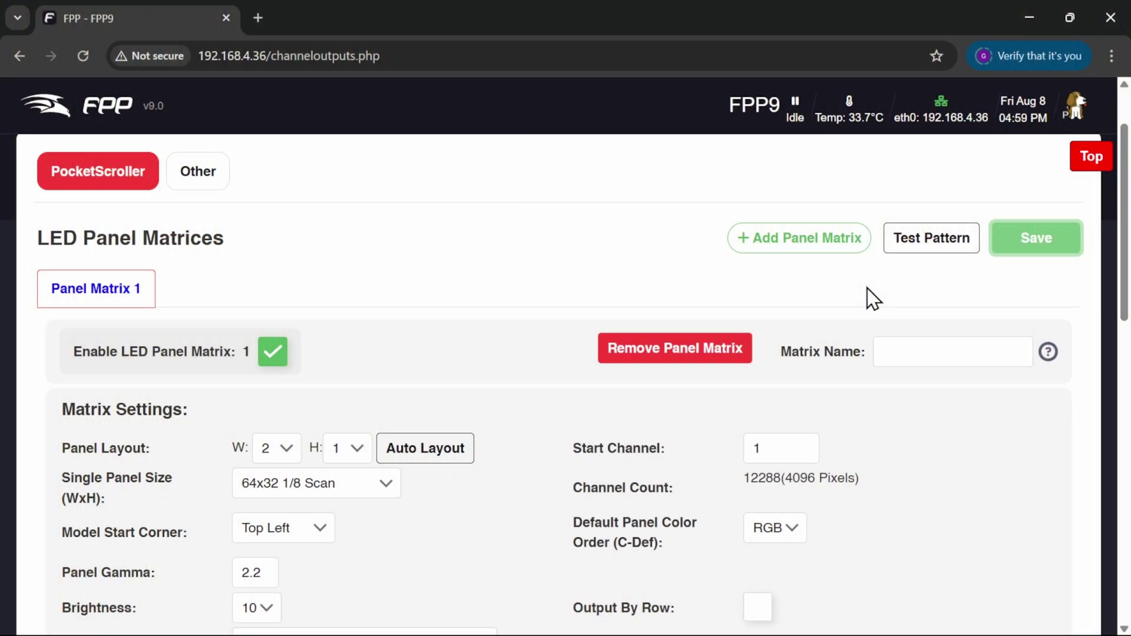
click(941, 248)
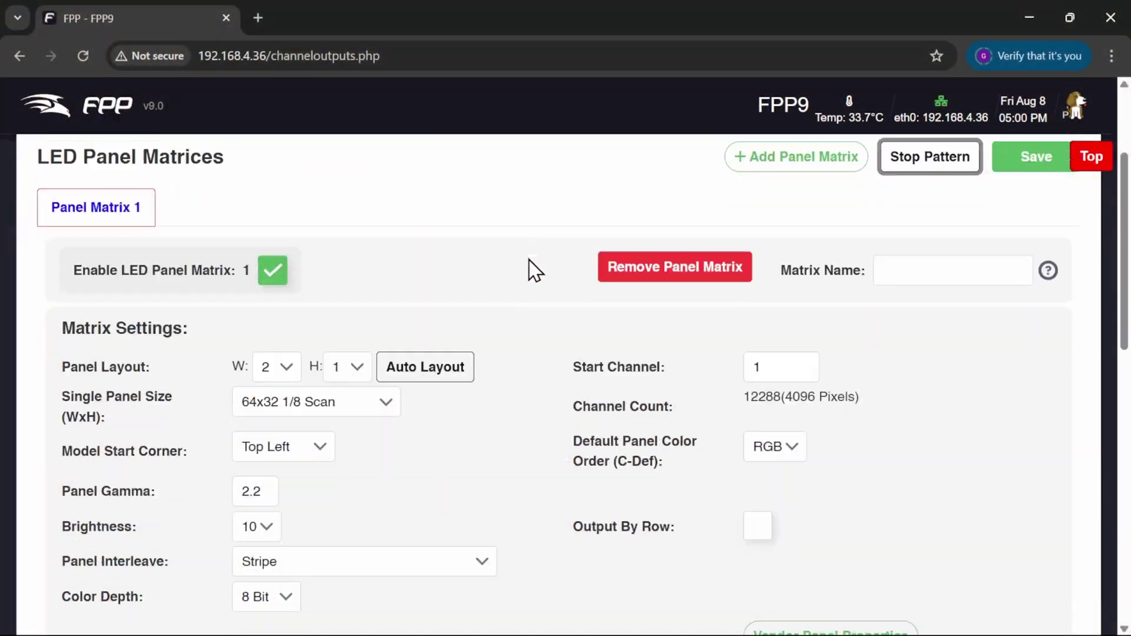
scroll(533, 270, down, 2)
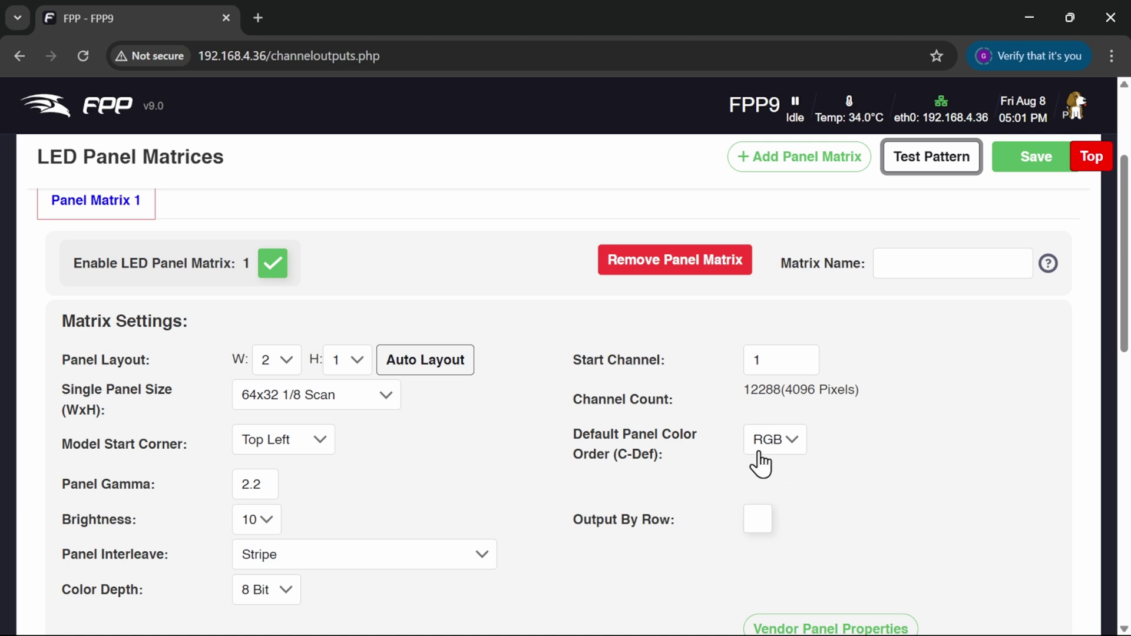
scroll(733, 353, up, 3)
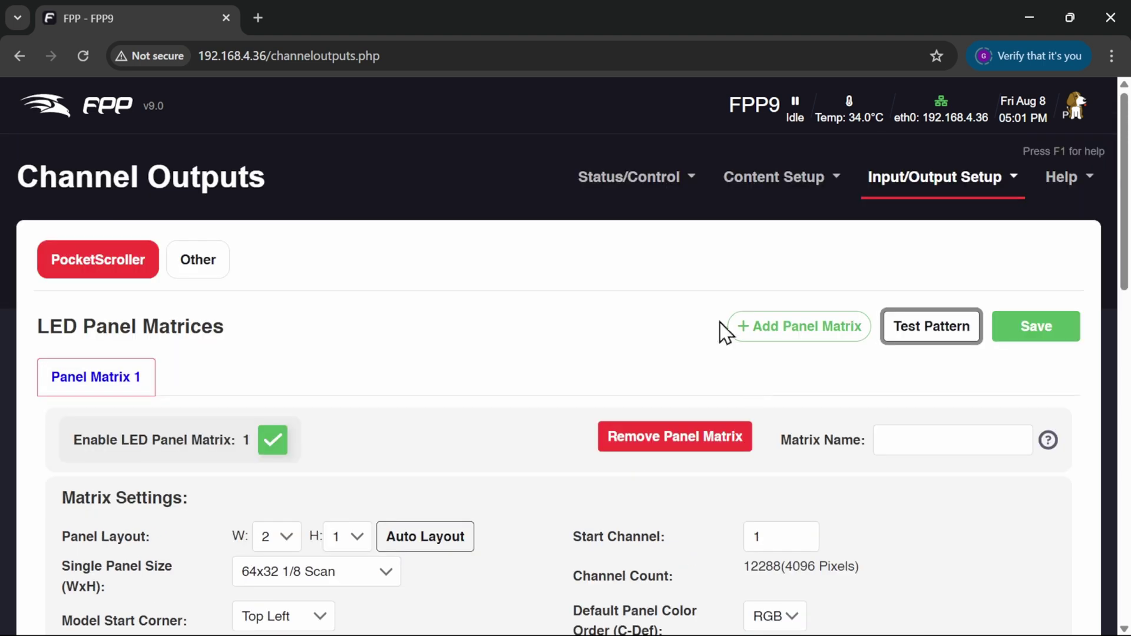
click(1046, 336)
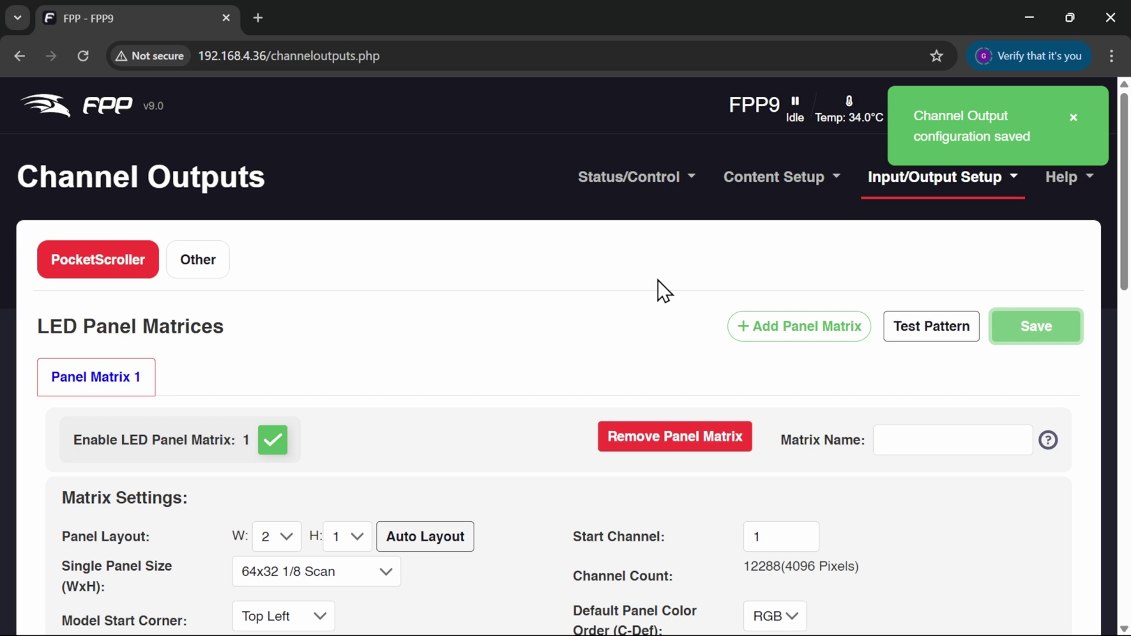
Step: Navigate from the Status/Control menu to the Display Testing page
click(642, 178)
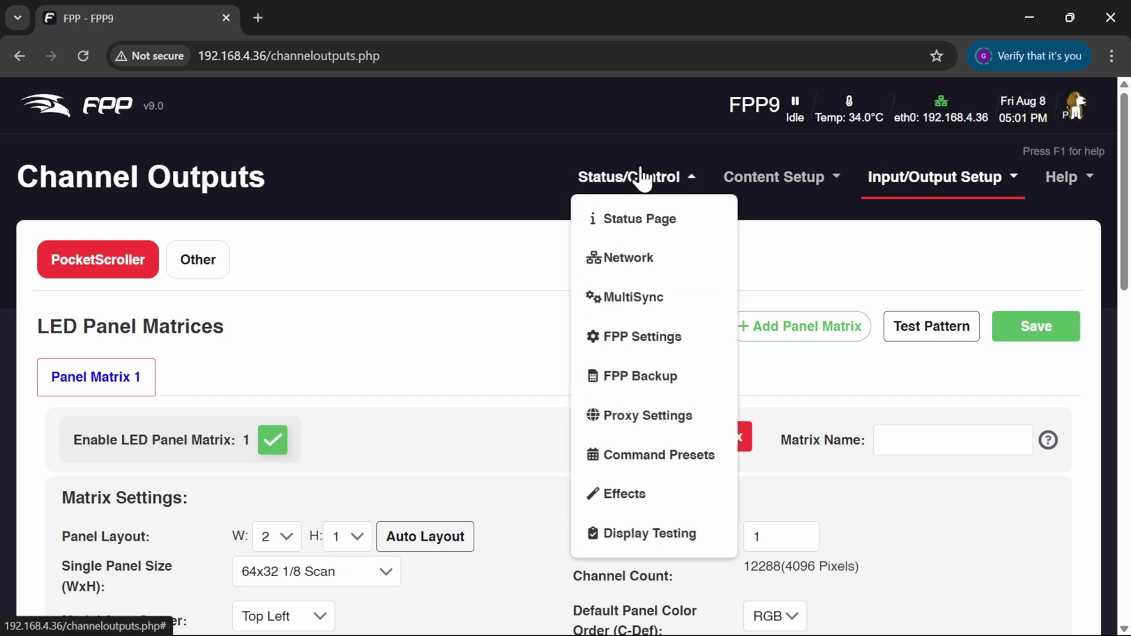
click(641, 224)
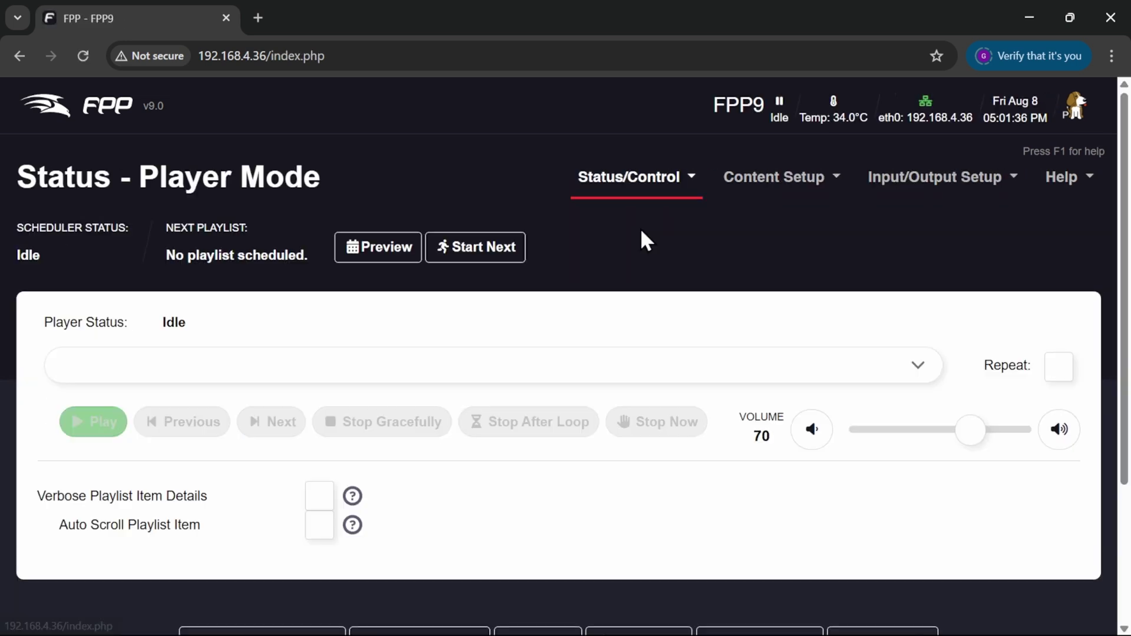
click(626, 189)
click(647, 536)
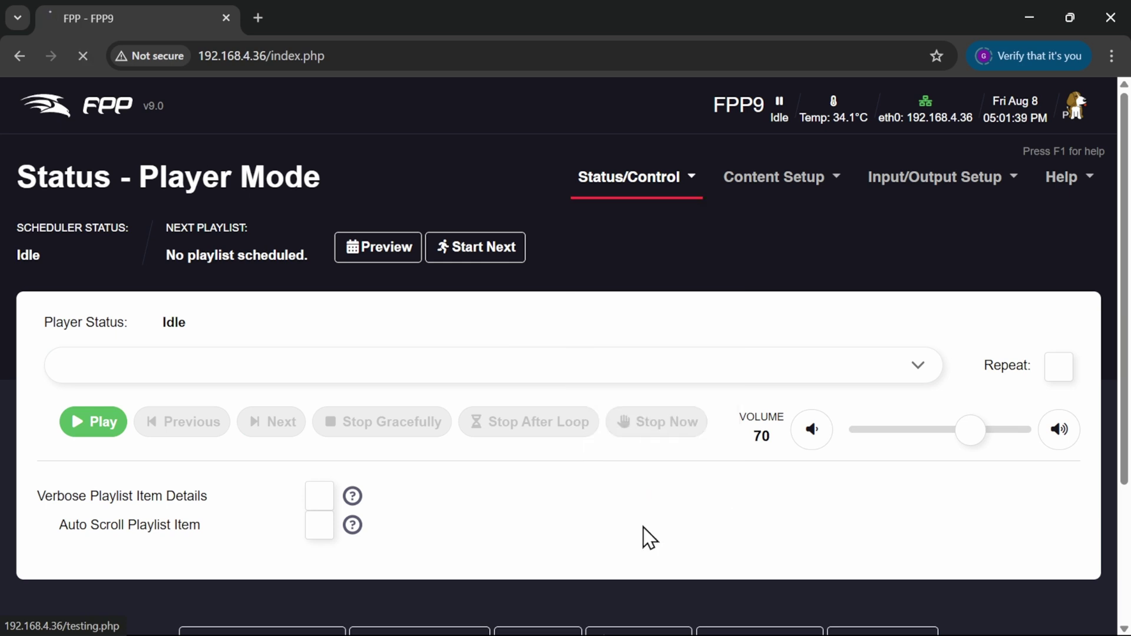
Step: Set the solid fill to red with green 0 and blue 0, and toggle Enable Test Mode
scroll(530, 321, down, 2)
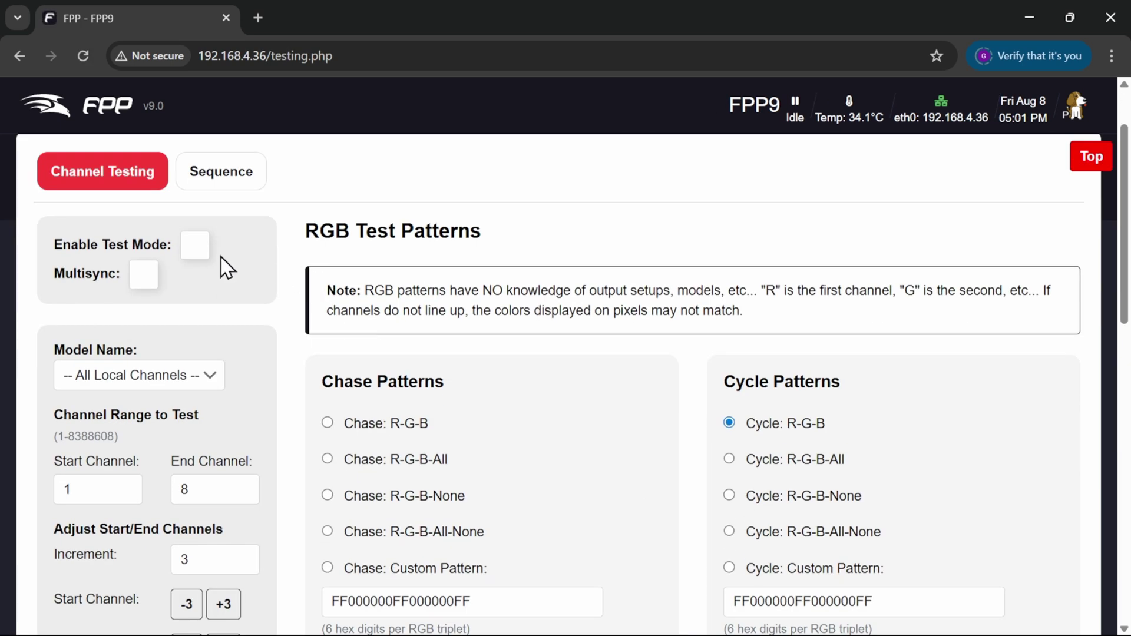
scroll(295, 303, down, 7)
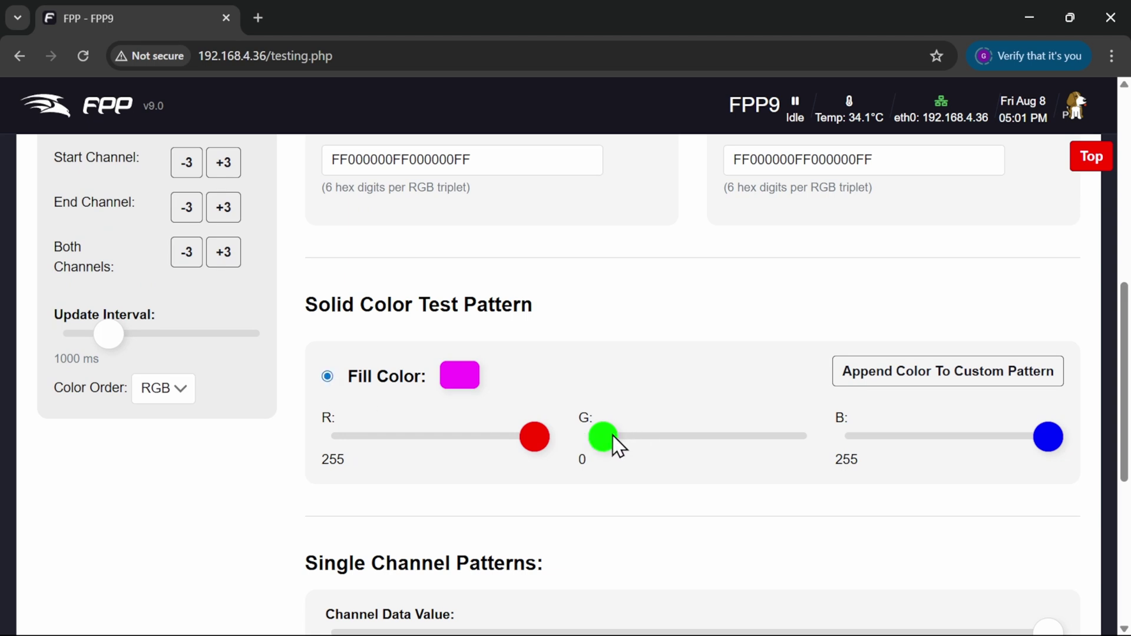
drag(612, 446, 569, 443)
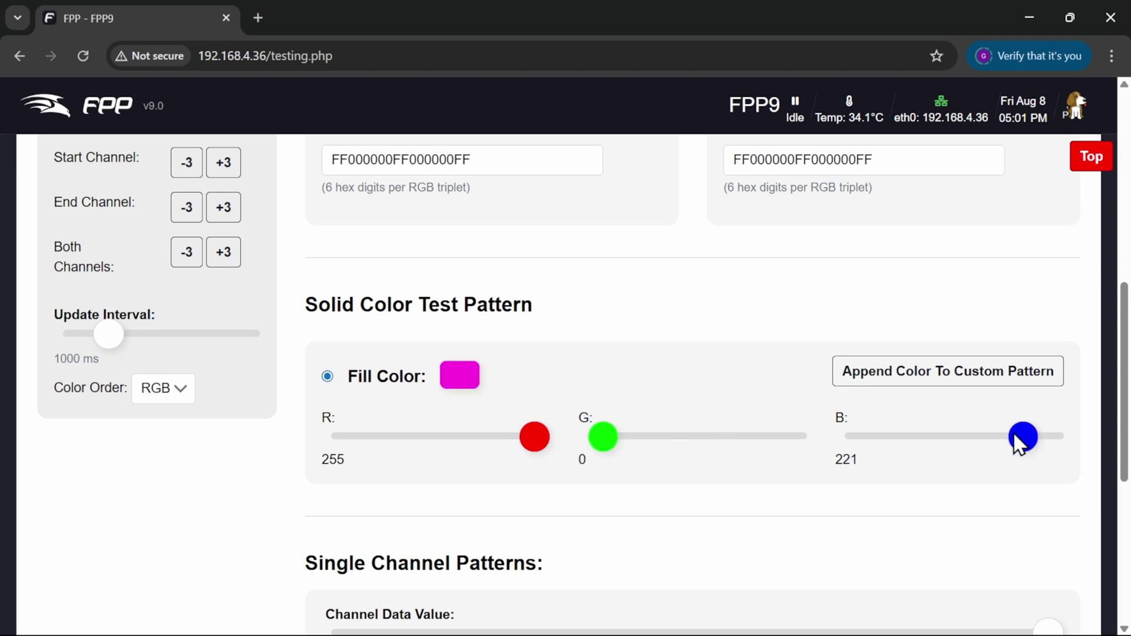
drag(1015, 441, 775, 444)
scroll(450, 504, up, 7)
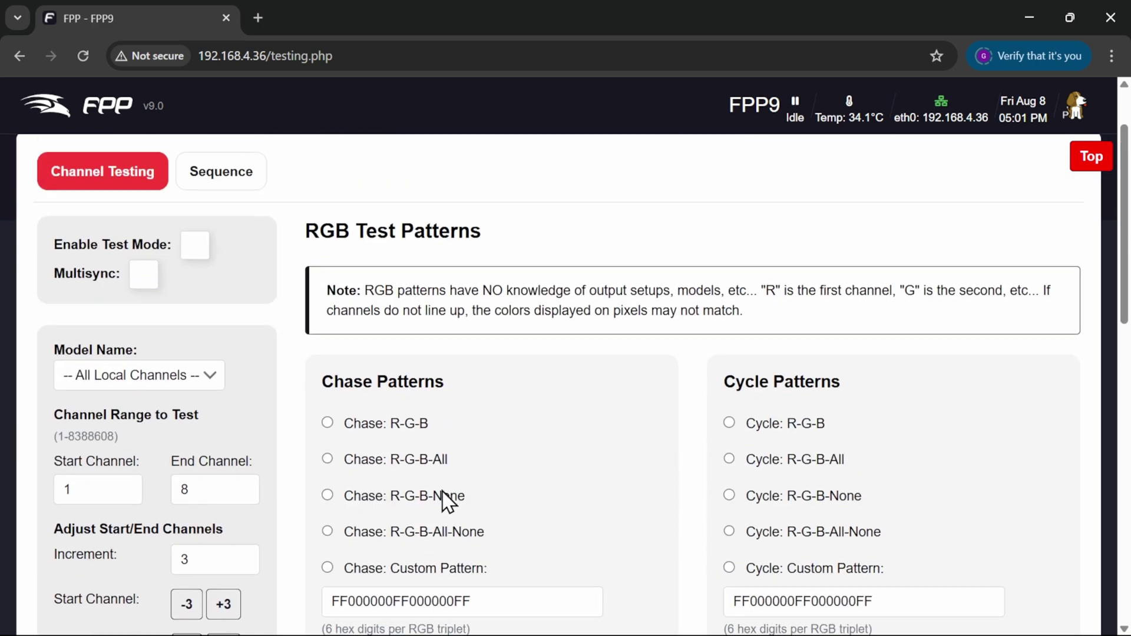
click(196, 250)
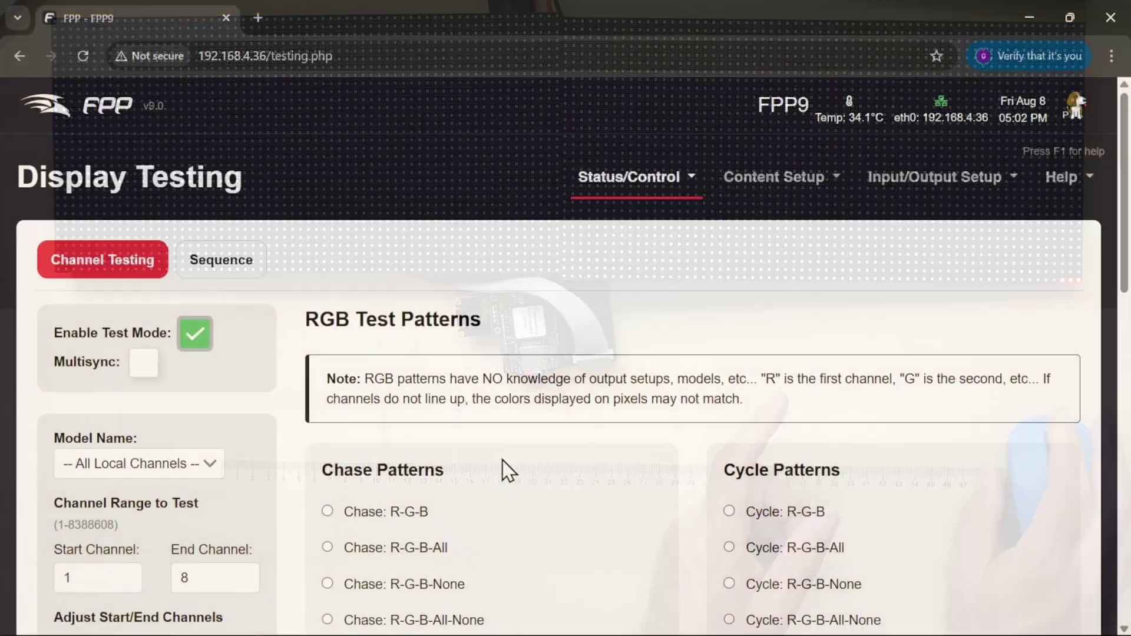
scroll(336, 470, down, 6)
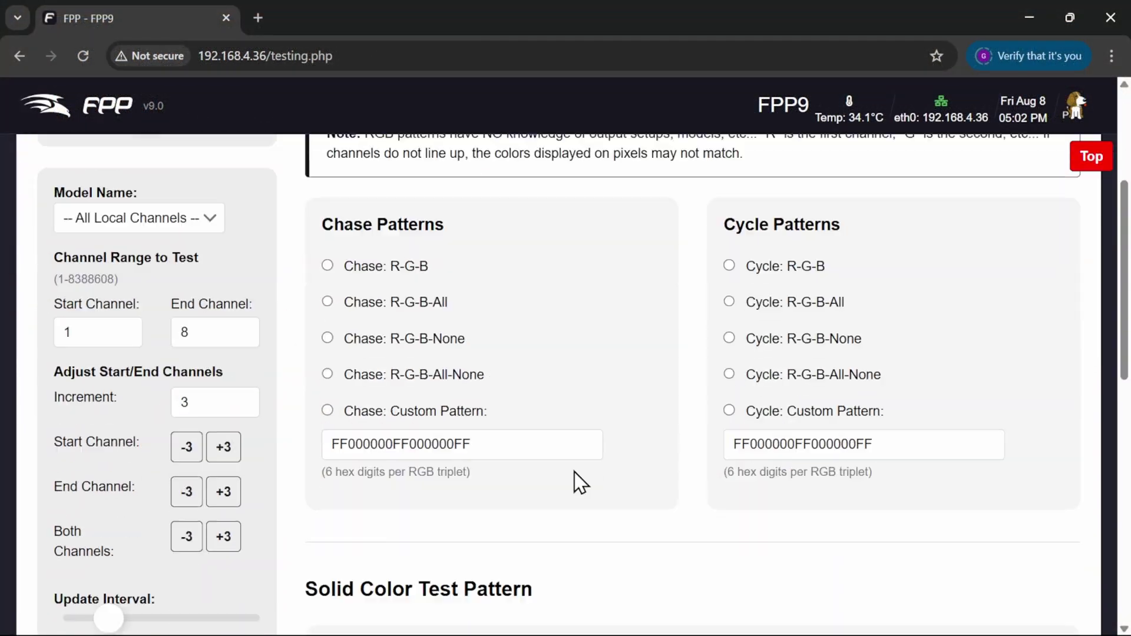
scroll(608, 482, up, 6)
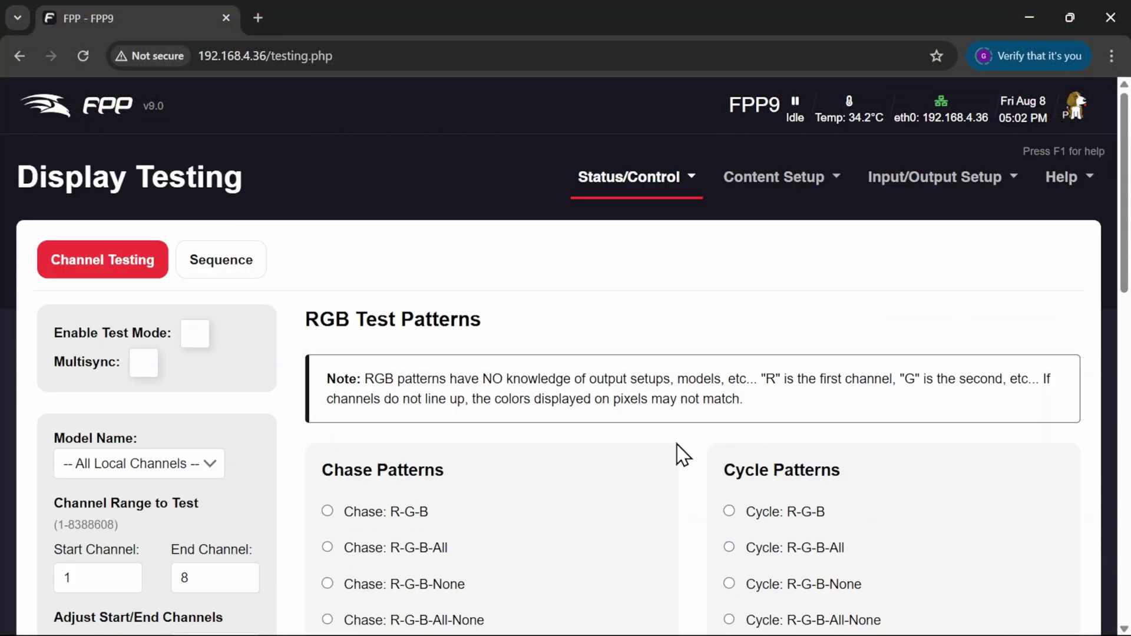
scroll(677, 453, down, 15)
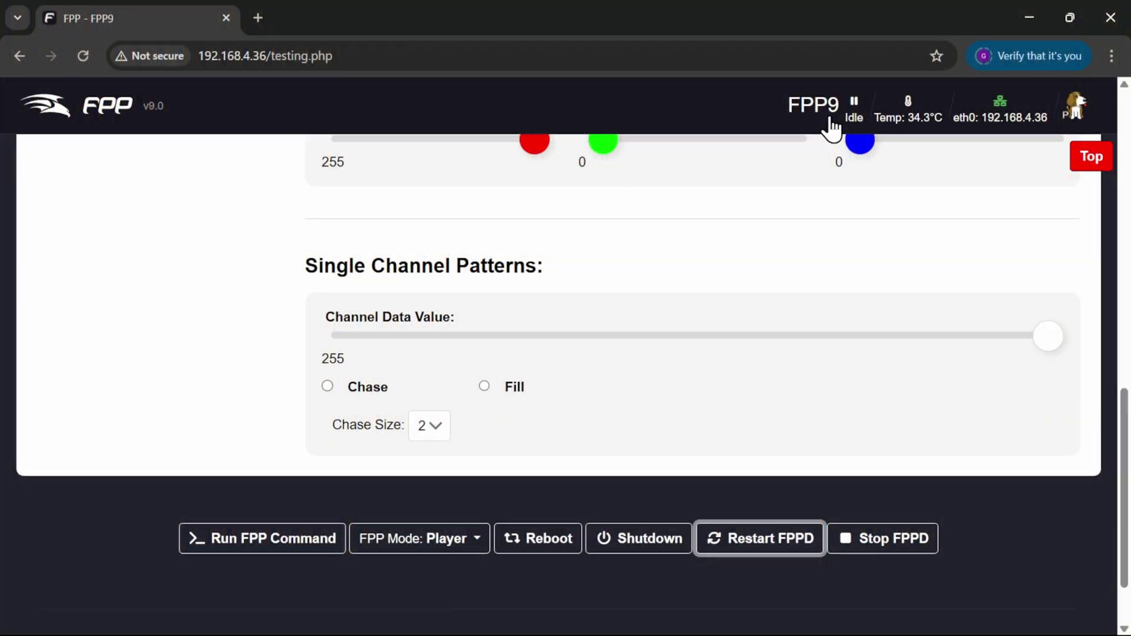
scroll(689, 329, up, 10)
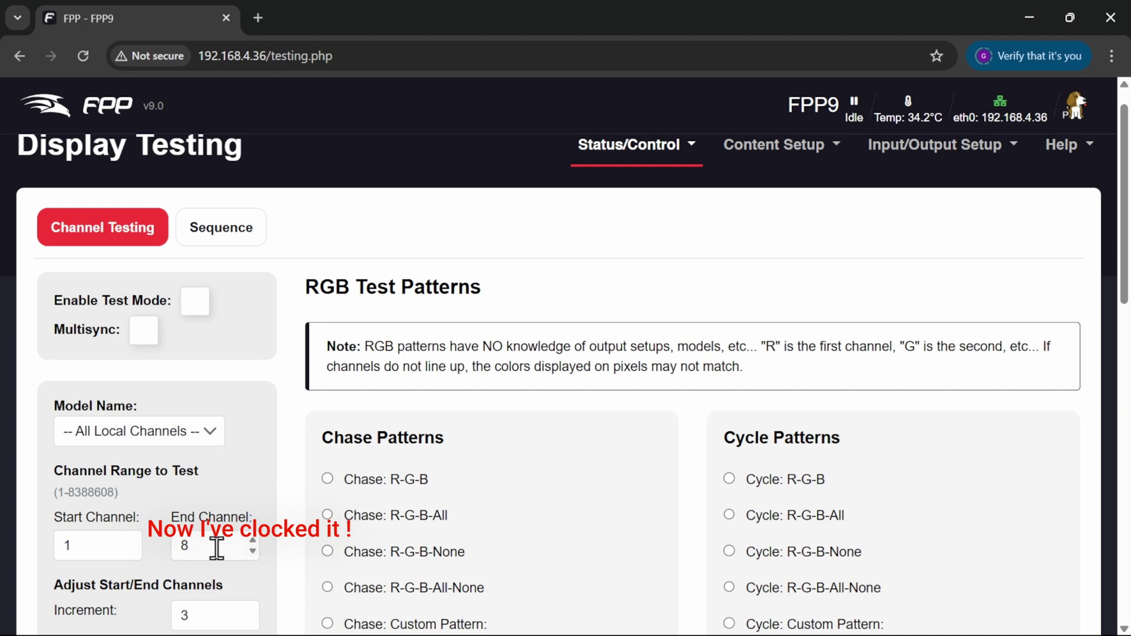
scroll(217, 548, down, 3)
scroll(222, 560, up, 3)
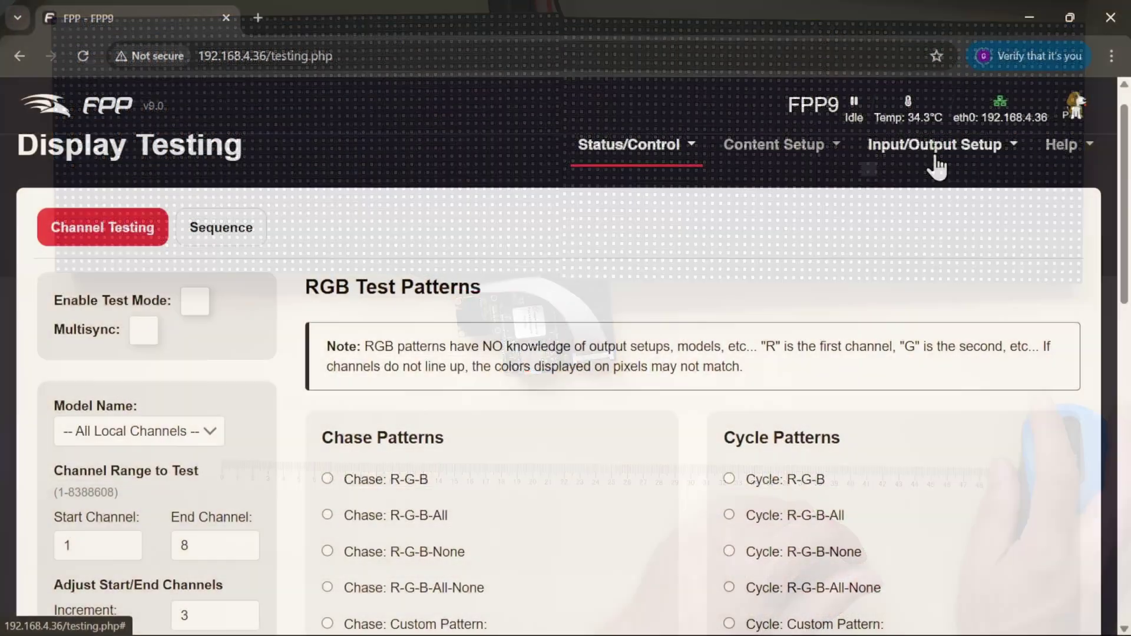
Step: Return to Channel Outputs and view Panel Matrix 1's 2x1 64x32 Stripe settings
click(932, 155)
click(879, 230)
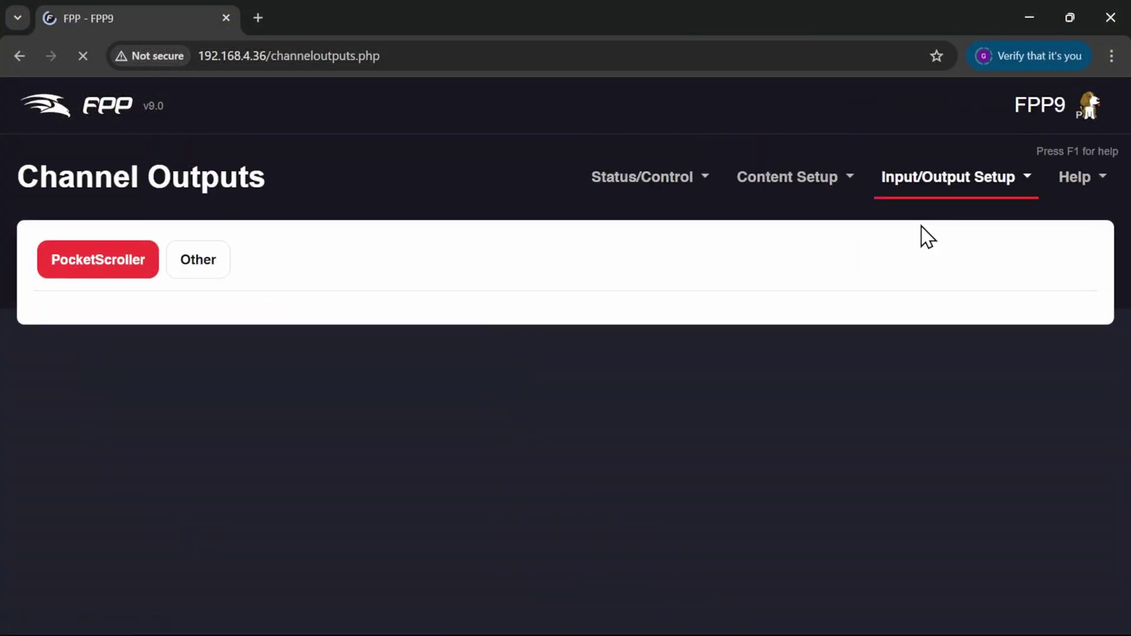
scroll(646, 274, down, 3)
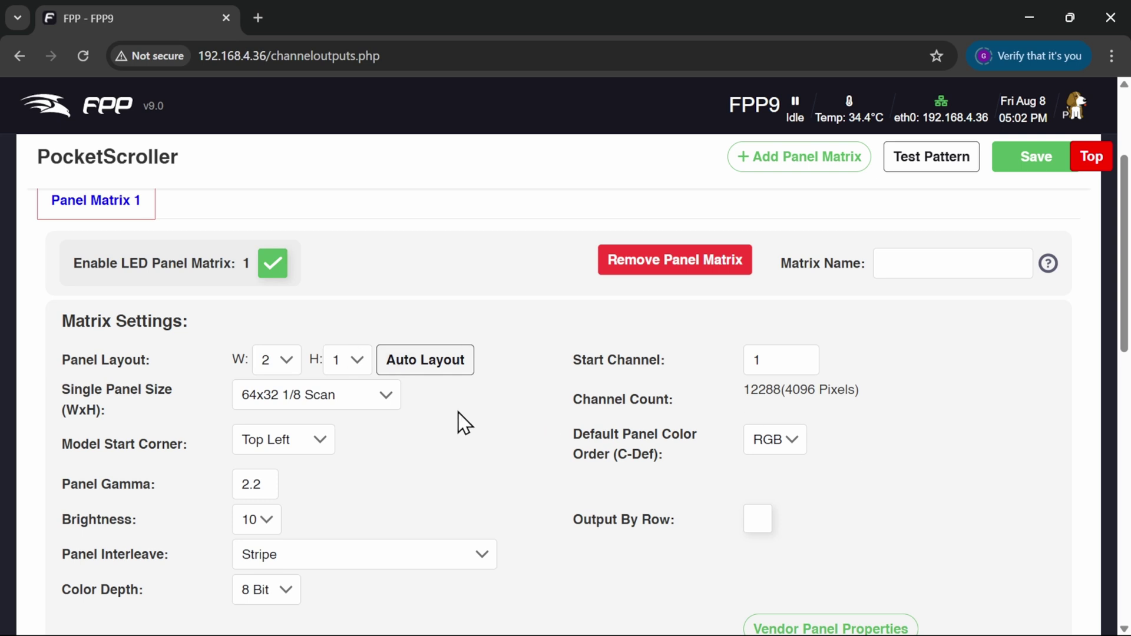
scroll(471, 422, down, 4)
scroll(472, 422, up, 4)
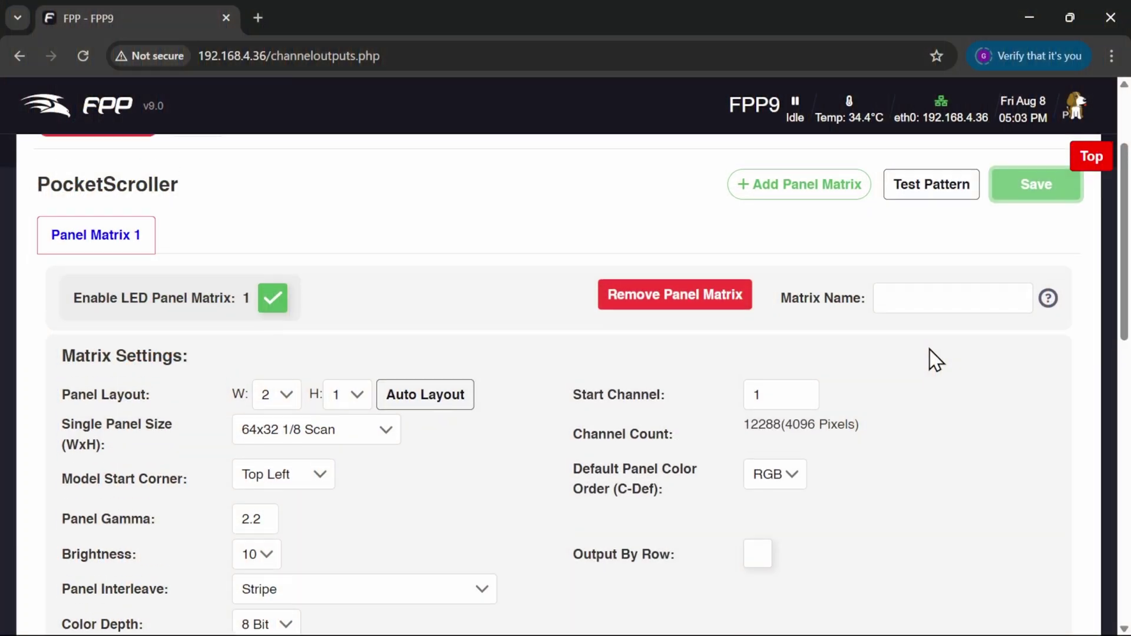
Step: Back on Display Testing, drop blue to 0 so the panels fill red
click(629, 177)
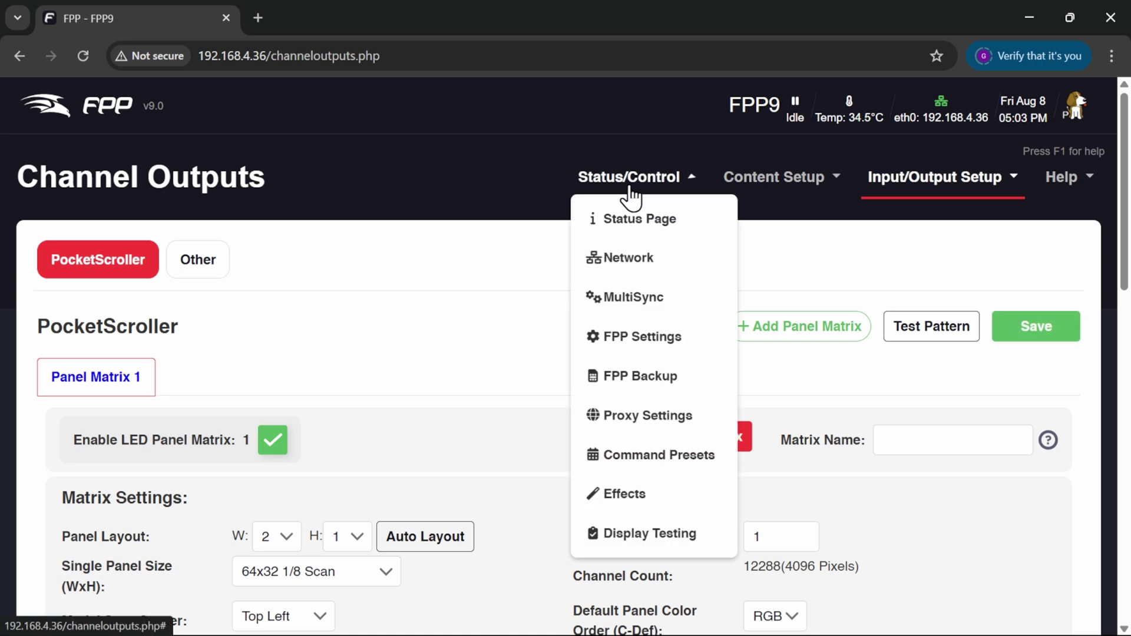
click(658, 536)
scroll(228, 336, down, 2)
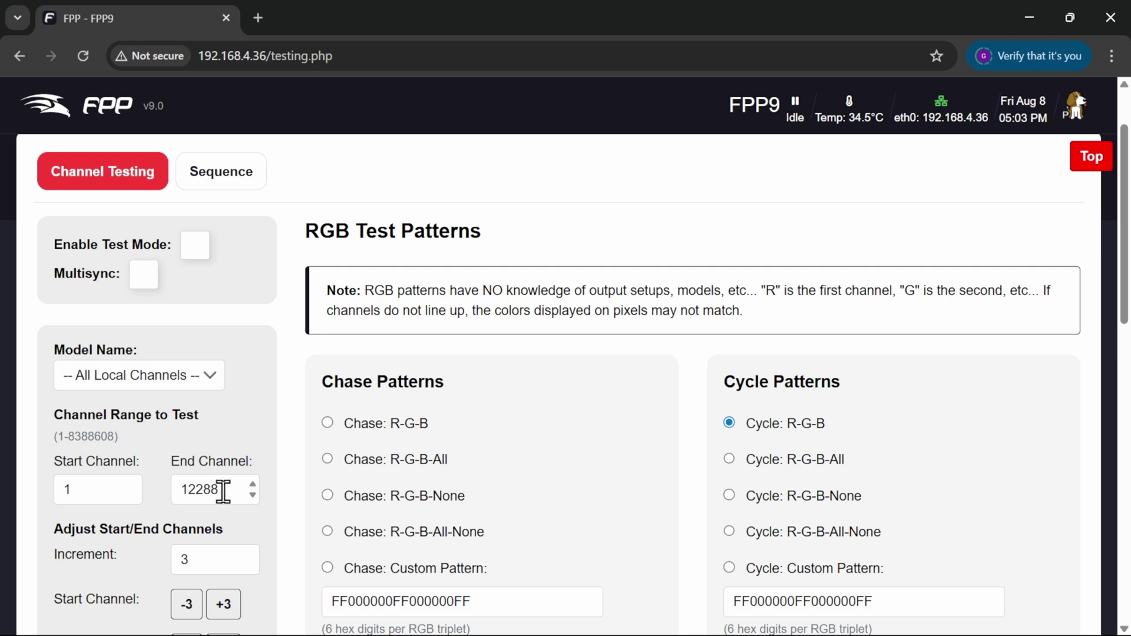
scroll(454, 399, down, 6)
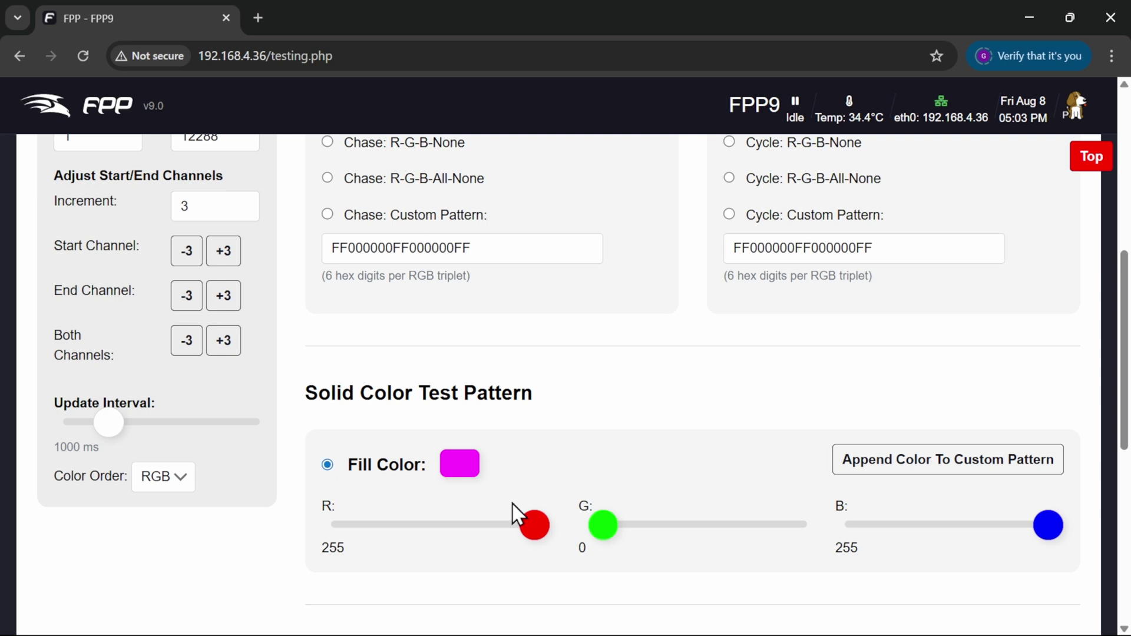
drag(1046, 529, 778, 520)
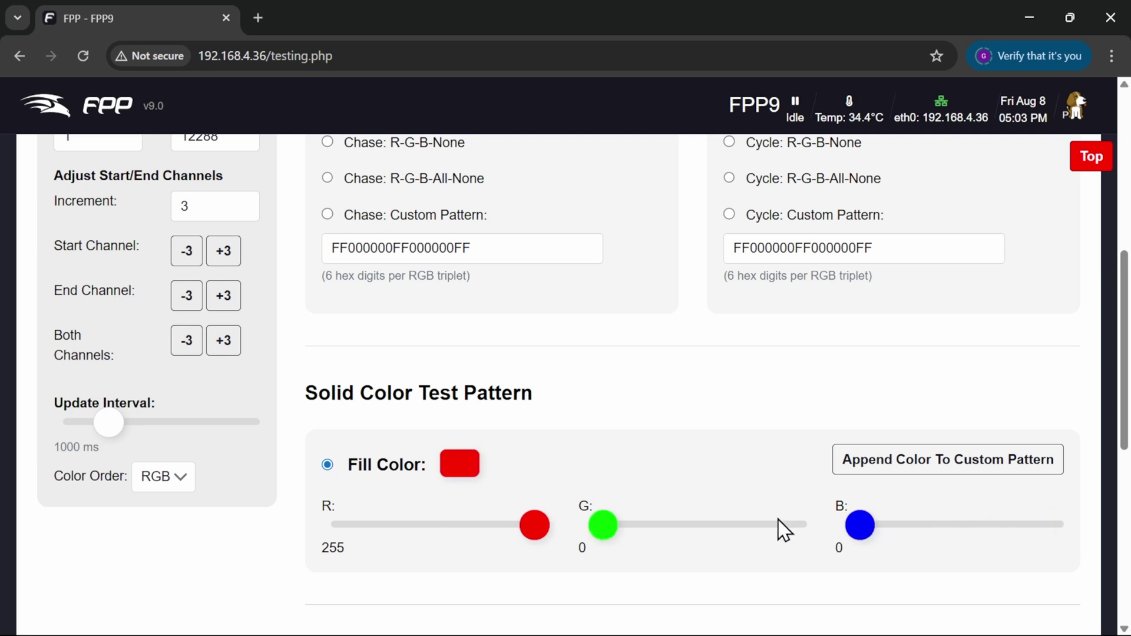
scroll(513, 478, up, 6)
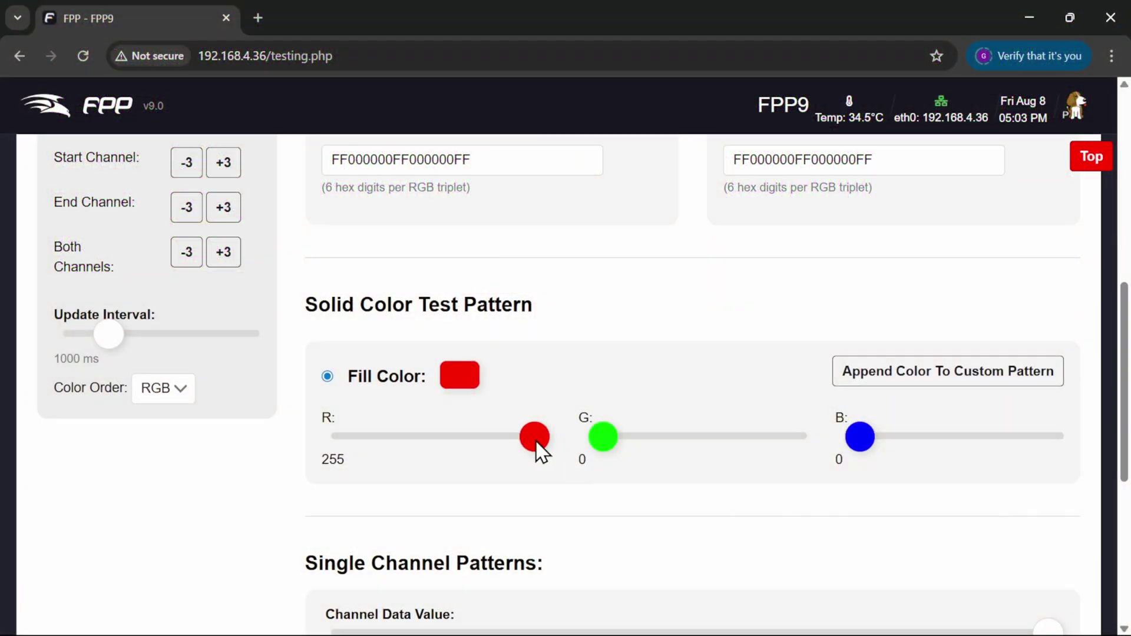
Step: Step the fill colour to red 0, green 255 and blue 255
drag(535, 441, 312, 441)
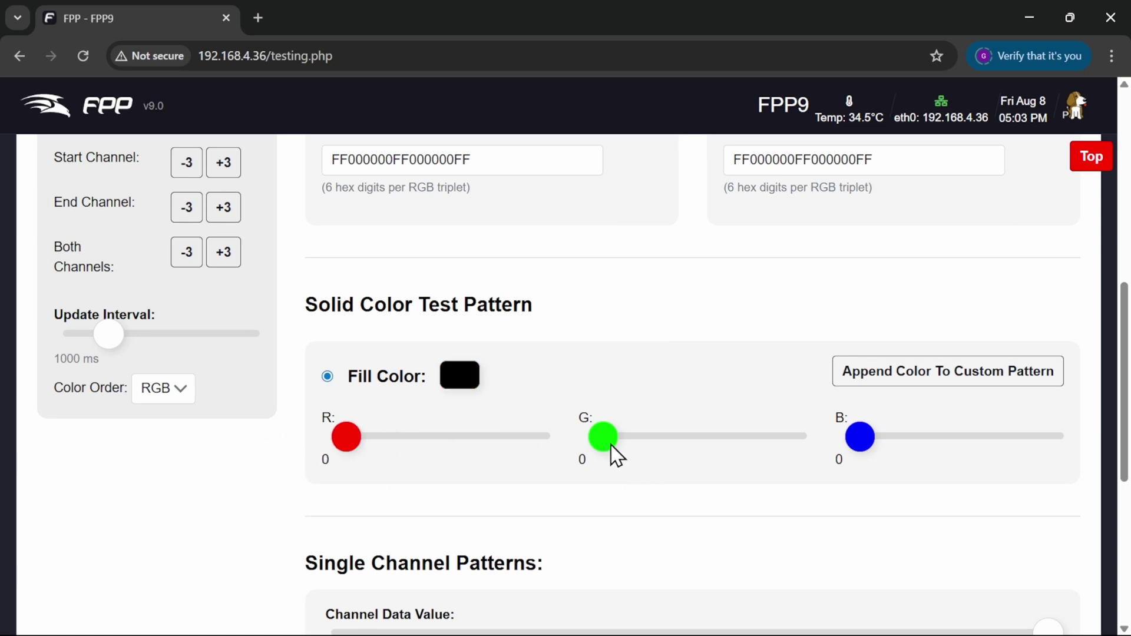
drag(611, 445, 881, 469)
drag(861, 457, 1121, 504)
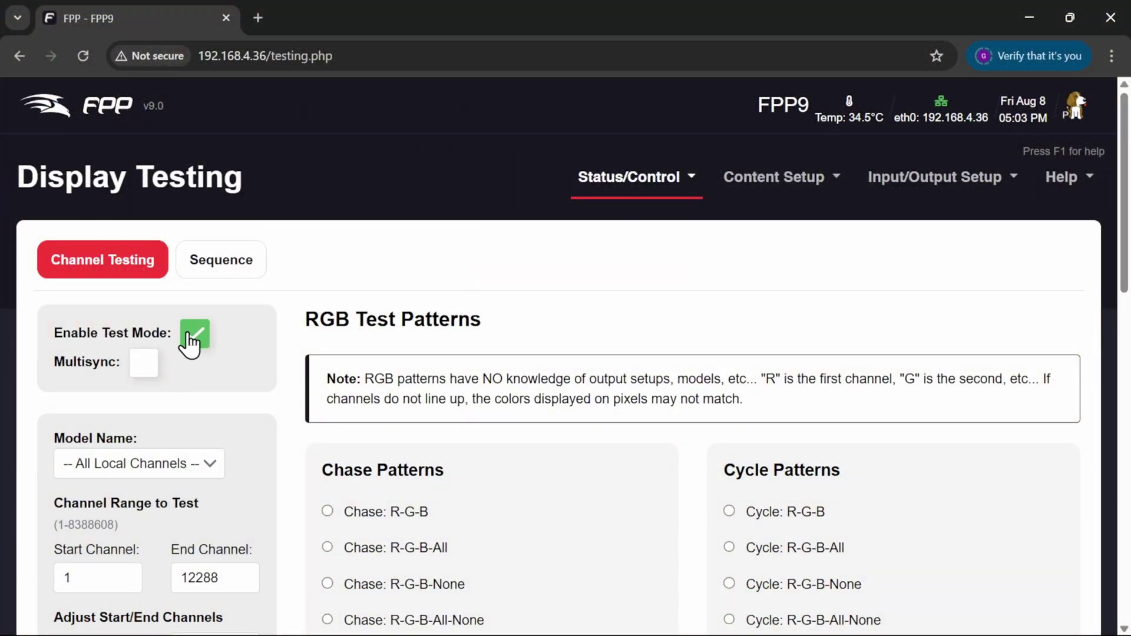
Step: Switch off test mode and return to the Channel Outputs page
click(202, 335)
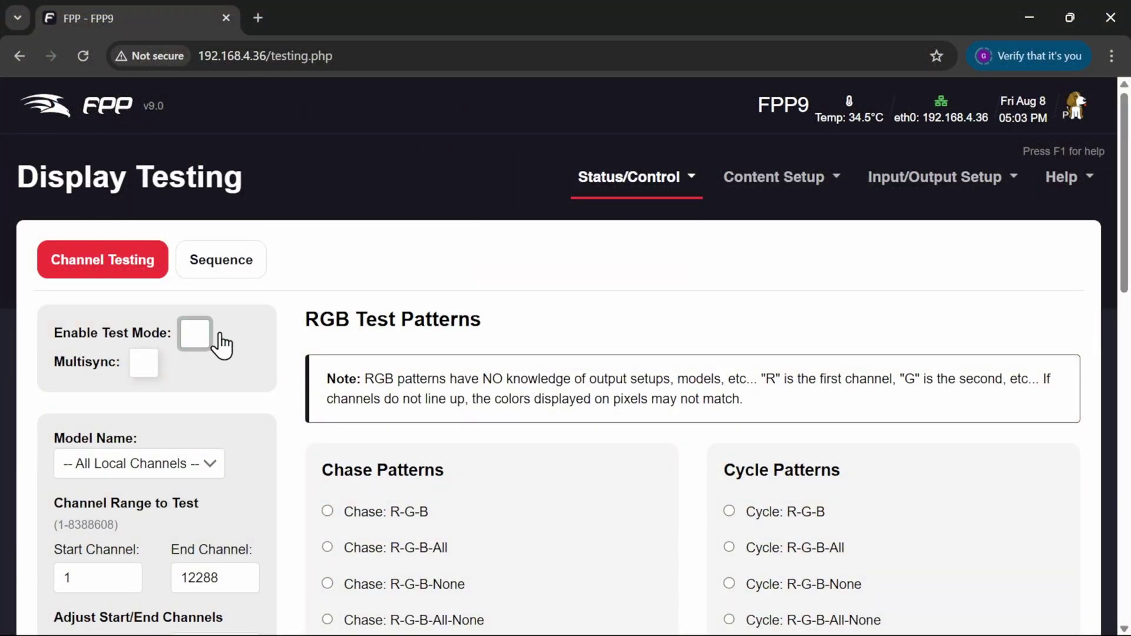
click(966, 179)
click(928, 247)
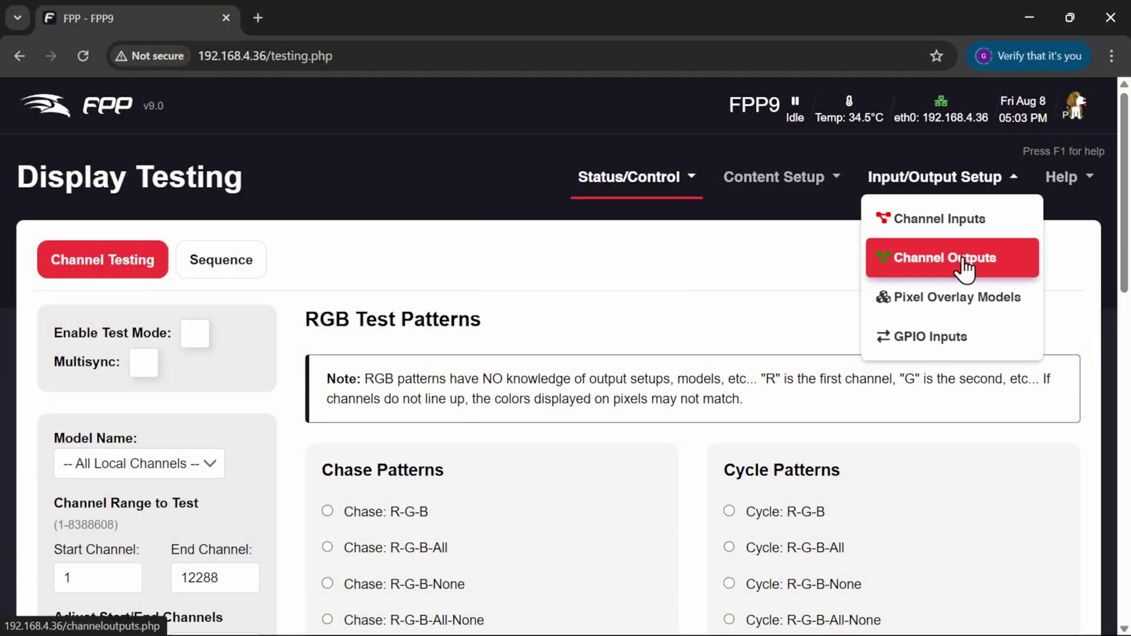
Step: Set the panel matrix brightness to 2 and save the configuration
scroll(595, 406, down, 5)
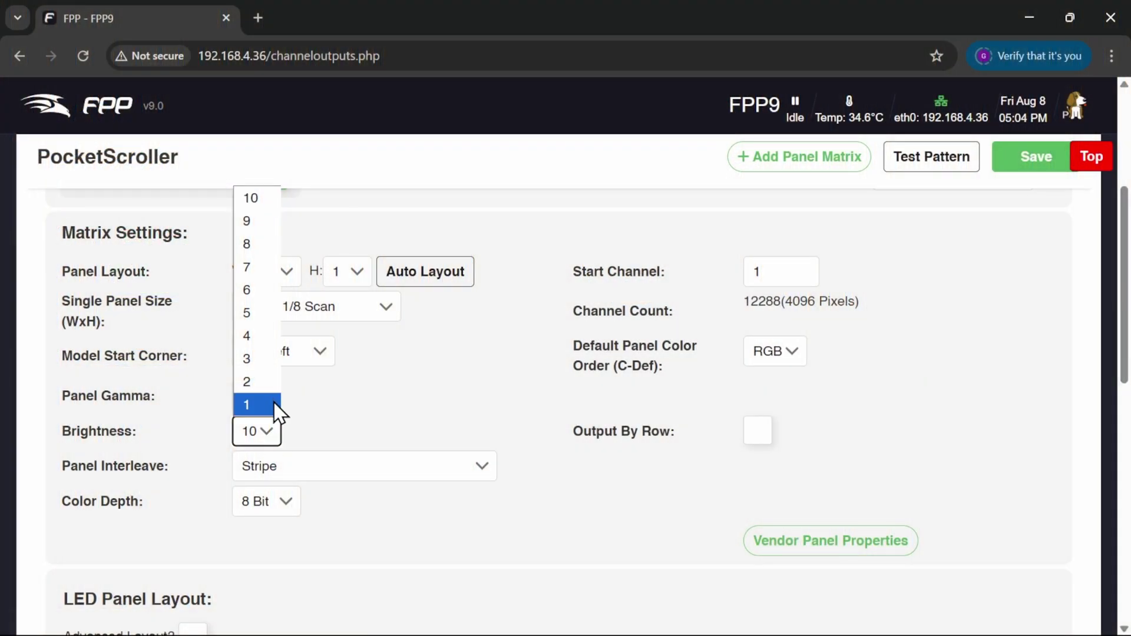
click(262, 384)
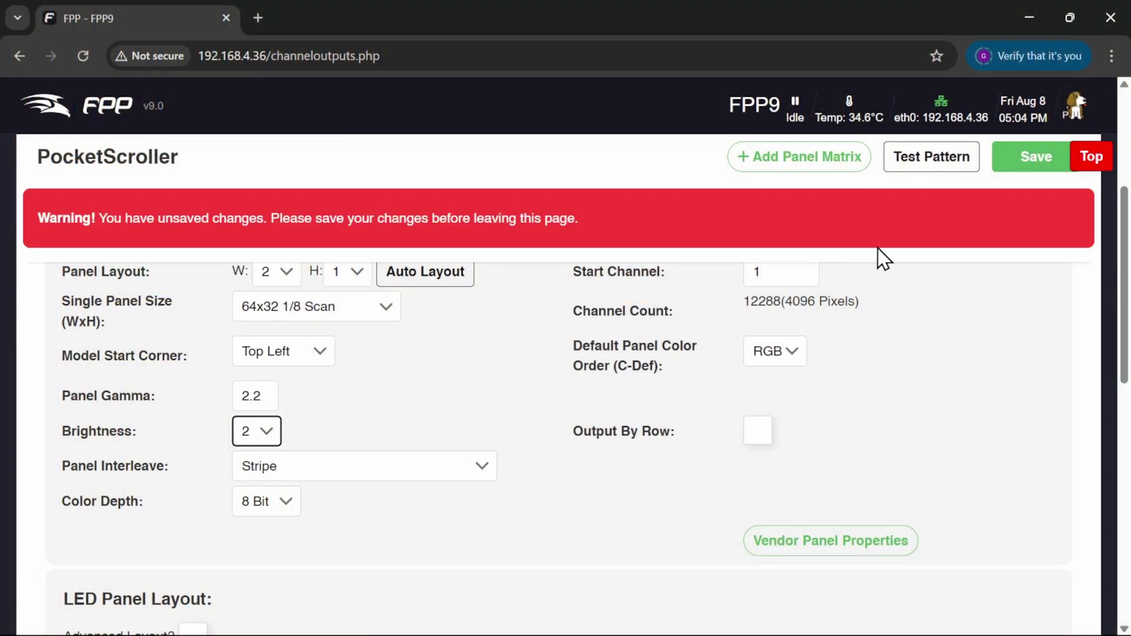
click(1030, 168)
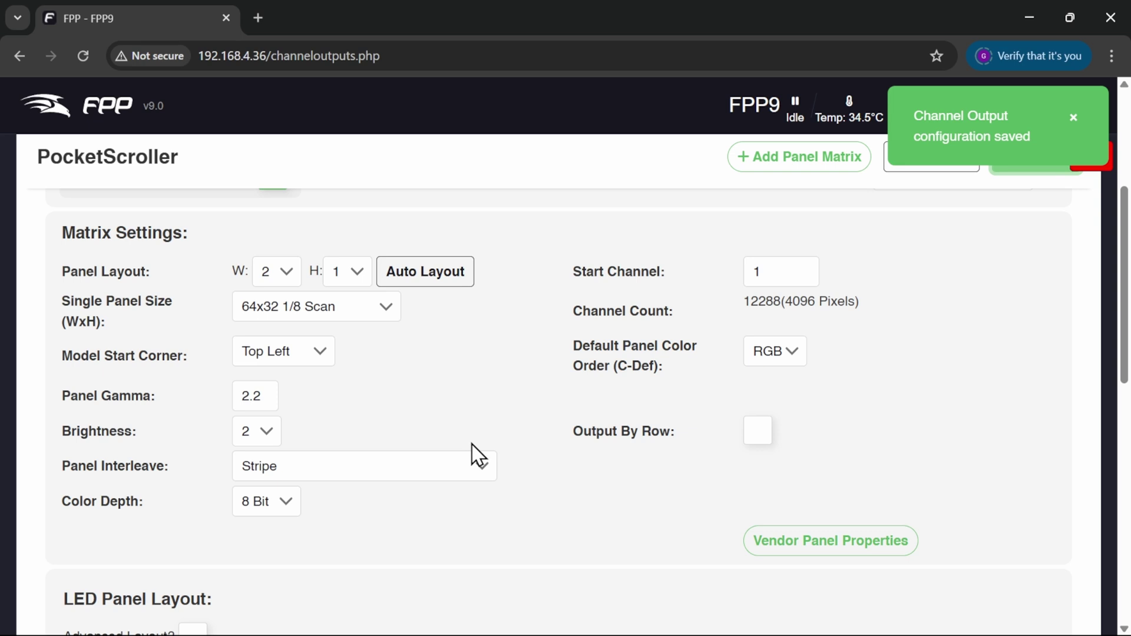
scroll(478, 454, up, 5)
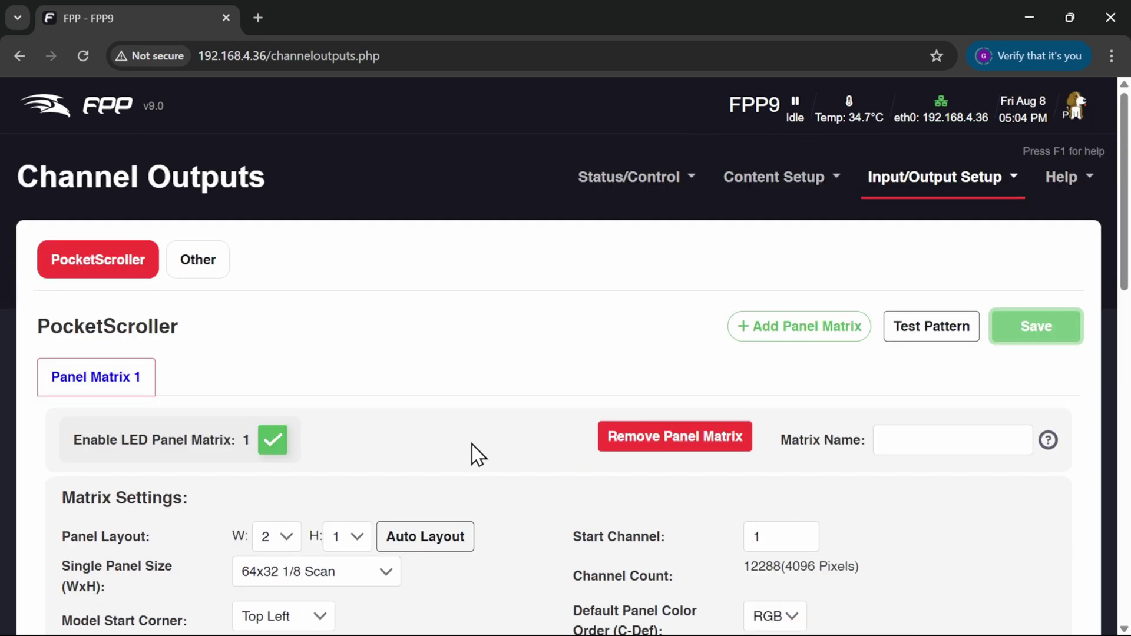
click(634, 194)
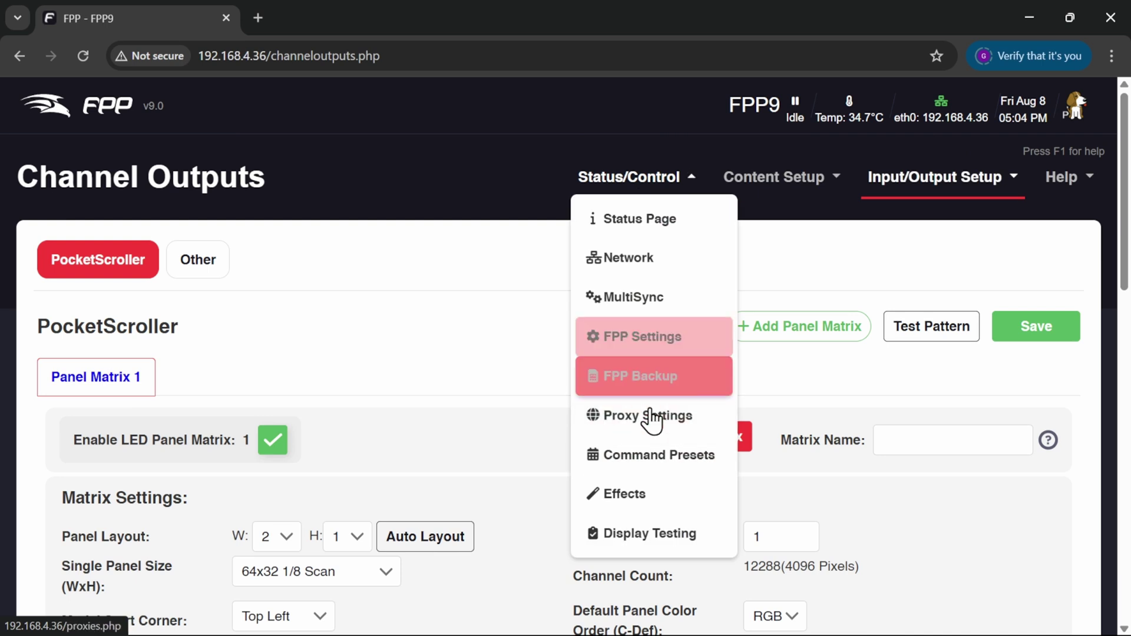
click(651, 532)
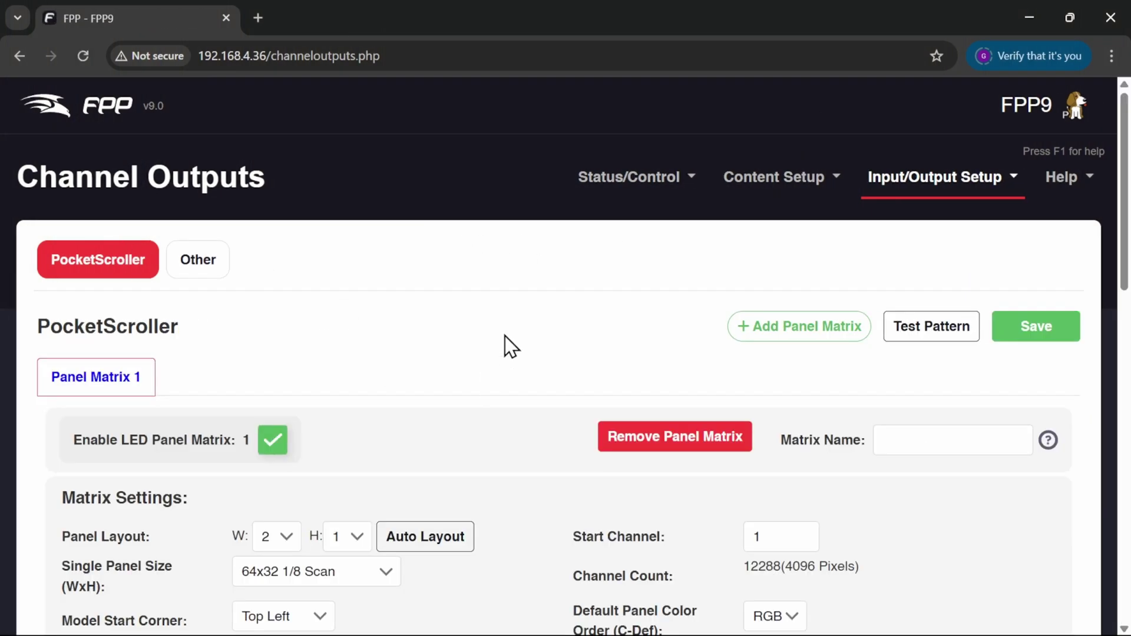
Step: Apply the Wired Watts Indoor P10 Panel vendor preset to the matrix
scroll(505, 346, down, 6)
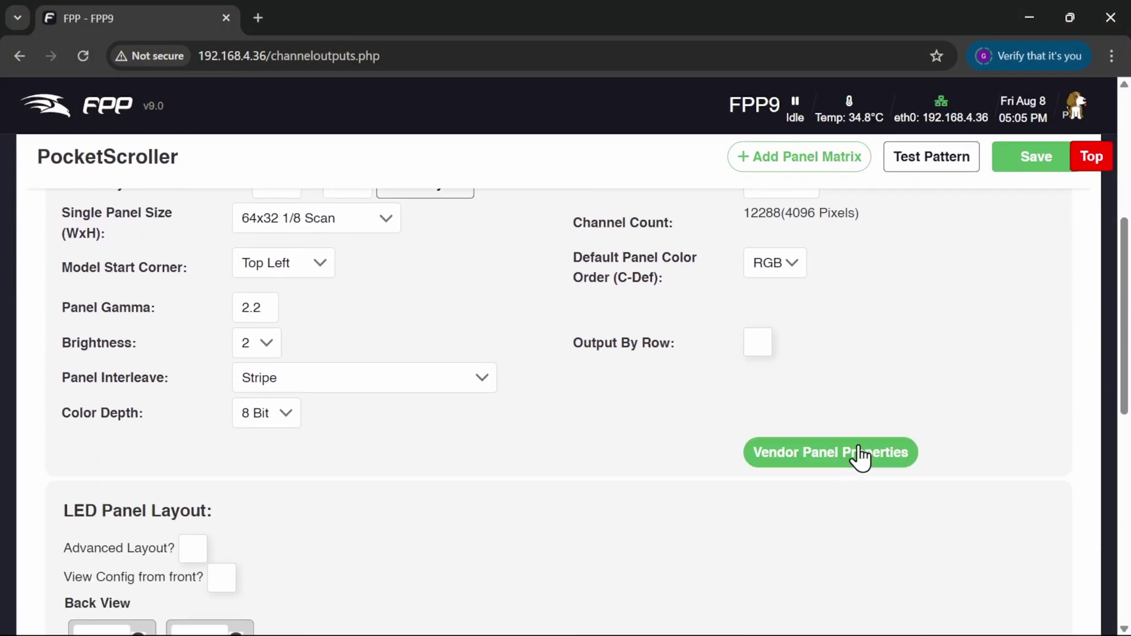
click(859, 454)
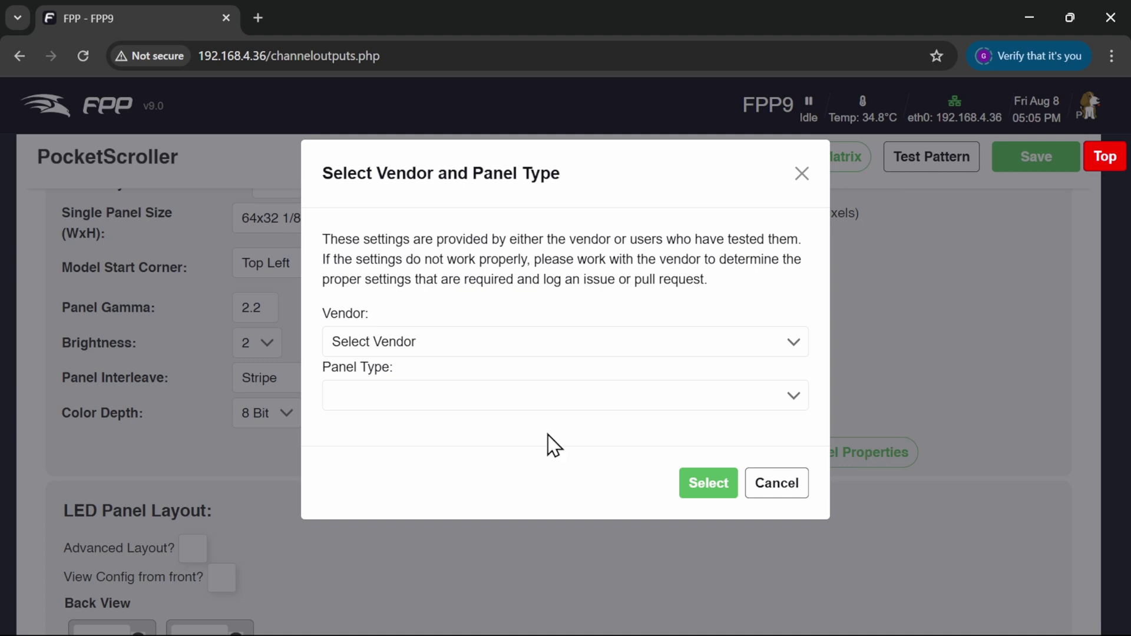
click(433, 347)
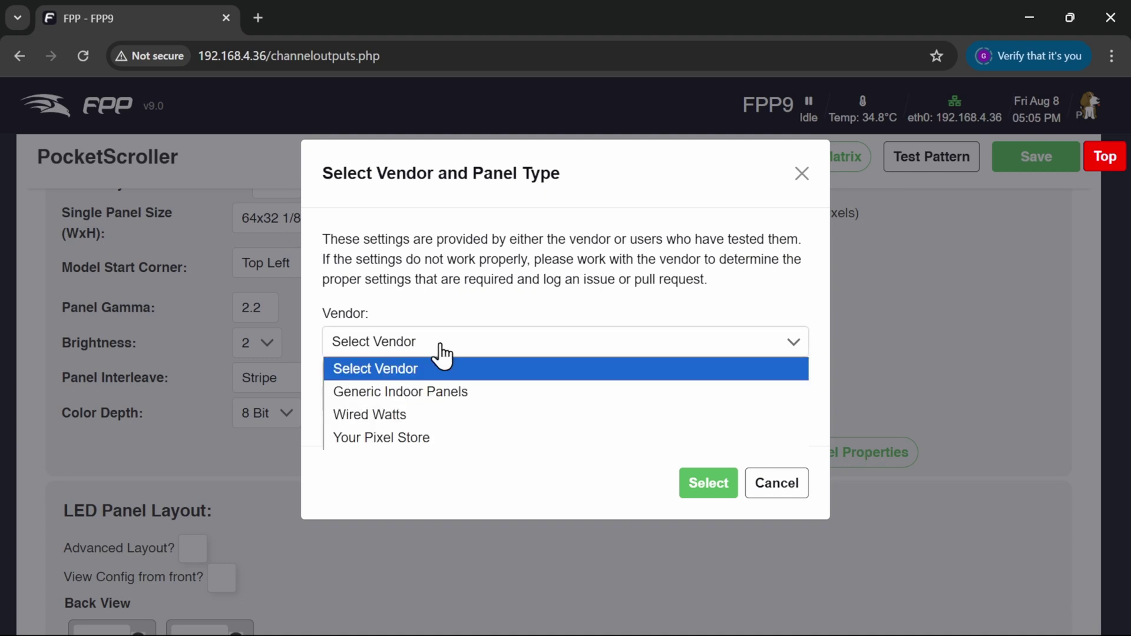
click(464, 414)
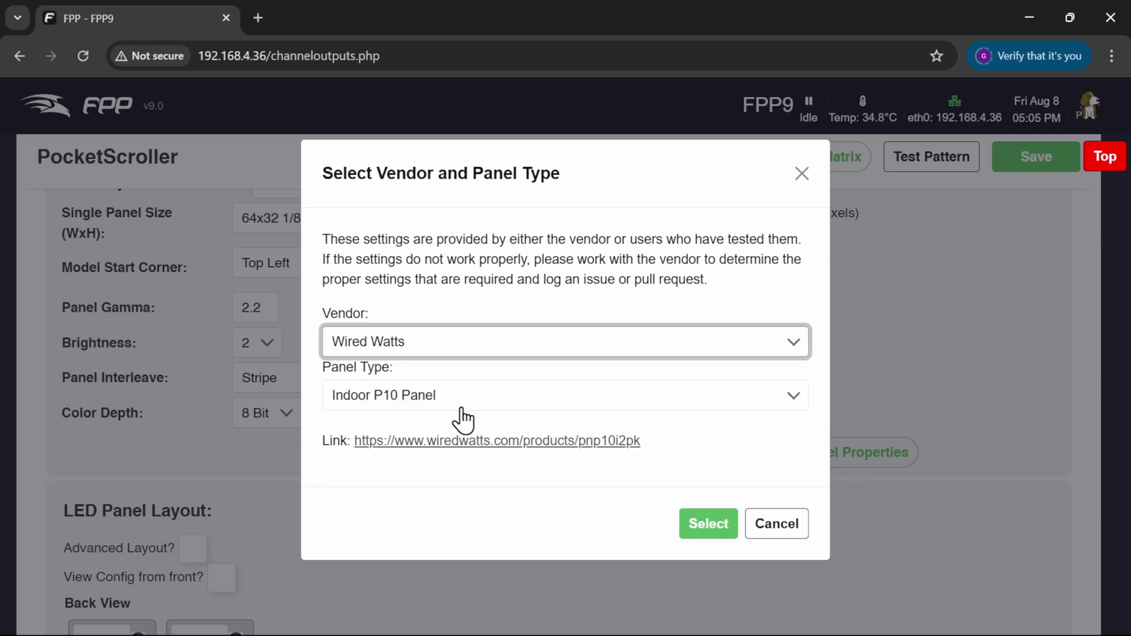
click(476, 404)
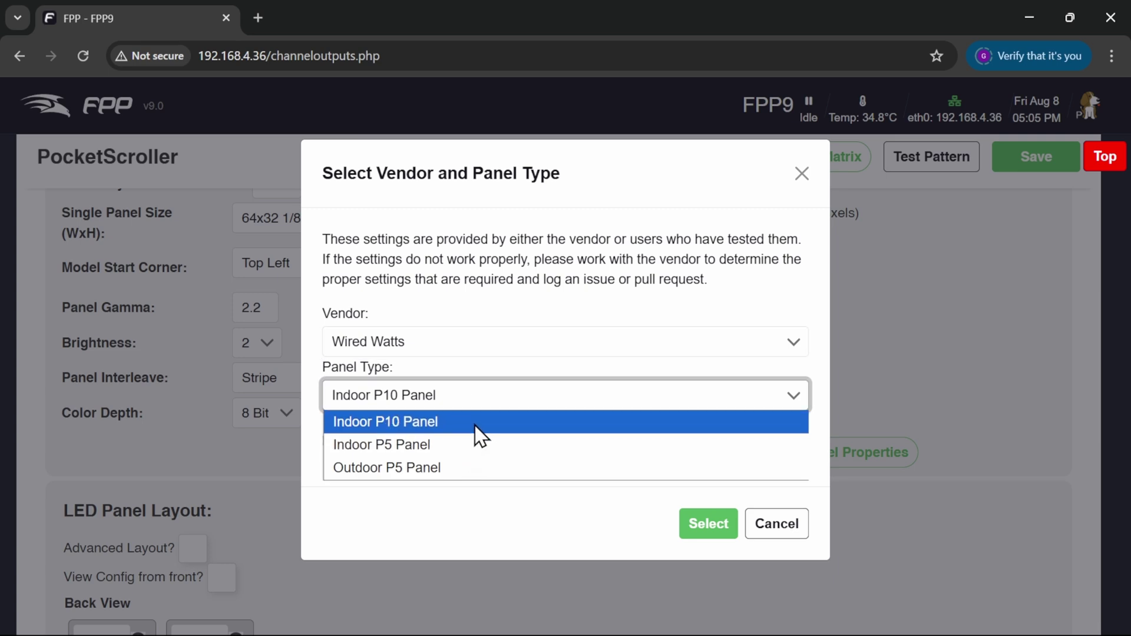
click(447, 422)
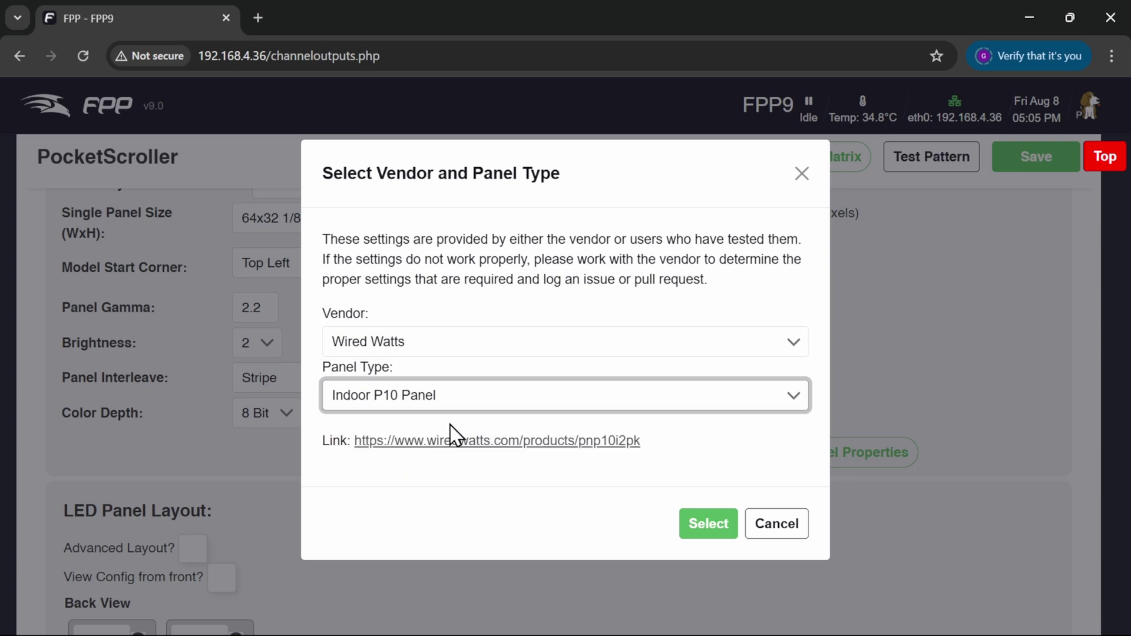
click(708, 524)
scroll(500, 480, up, 2)
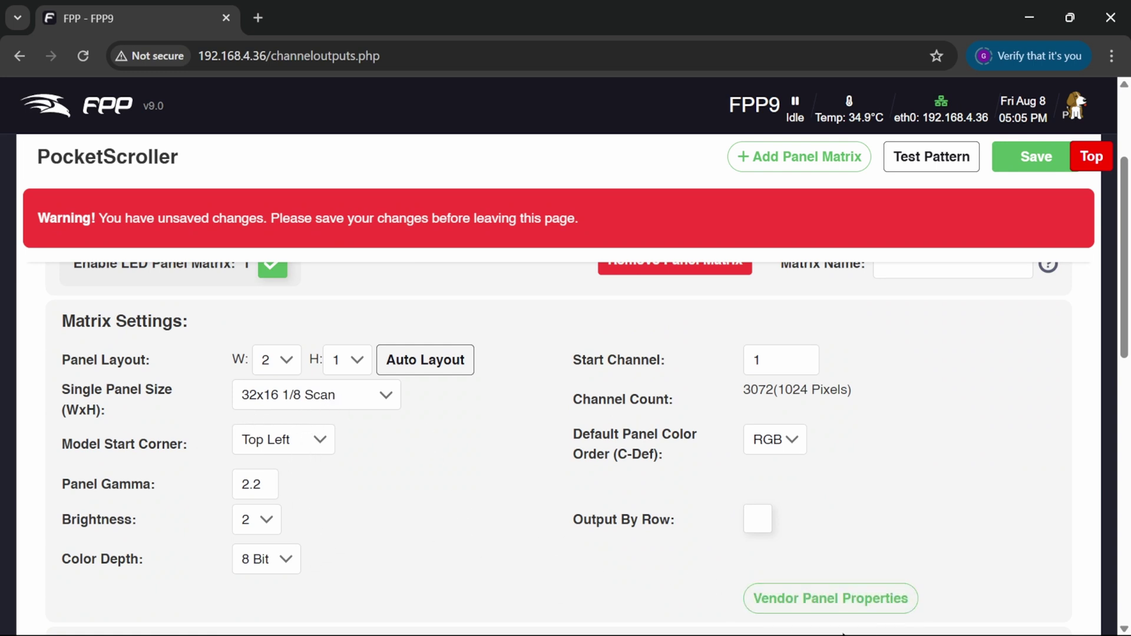
Step: Switch the vendor preset to Wired Watts Indoor P5 Panel
click(813, 600)
click(429, 400)
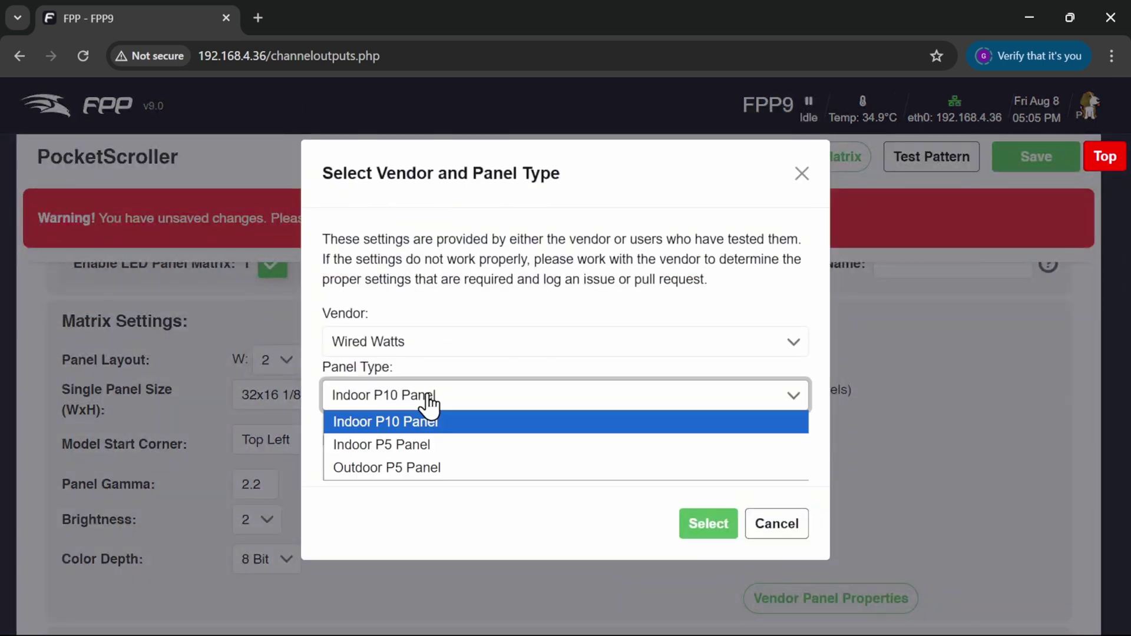
click(429, 450)
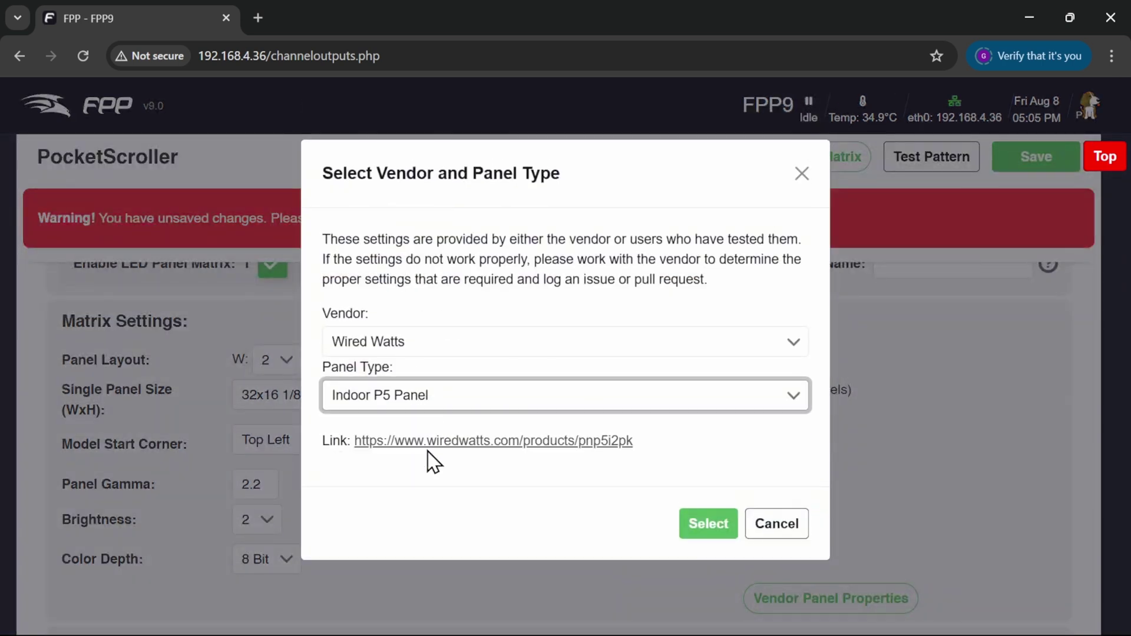
click(704, 524)
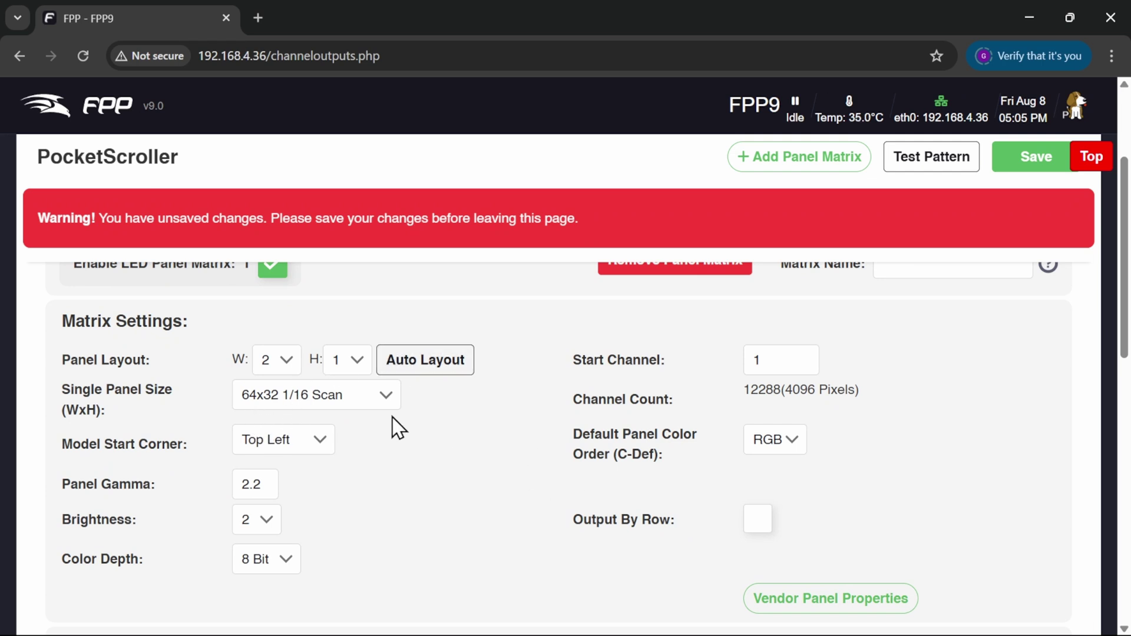
Step: Switch the vendor preset to Wired Watts Outdoor P5 Panel
click(801, 601)
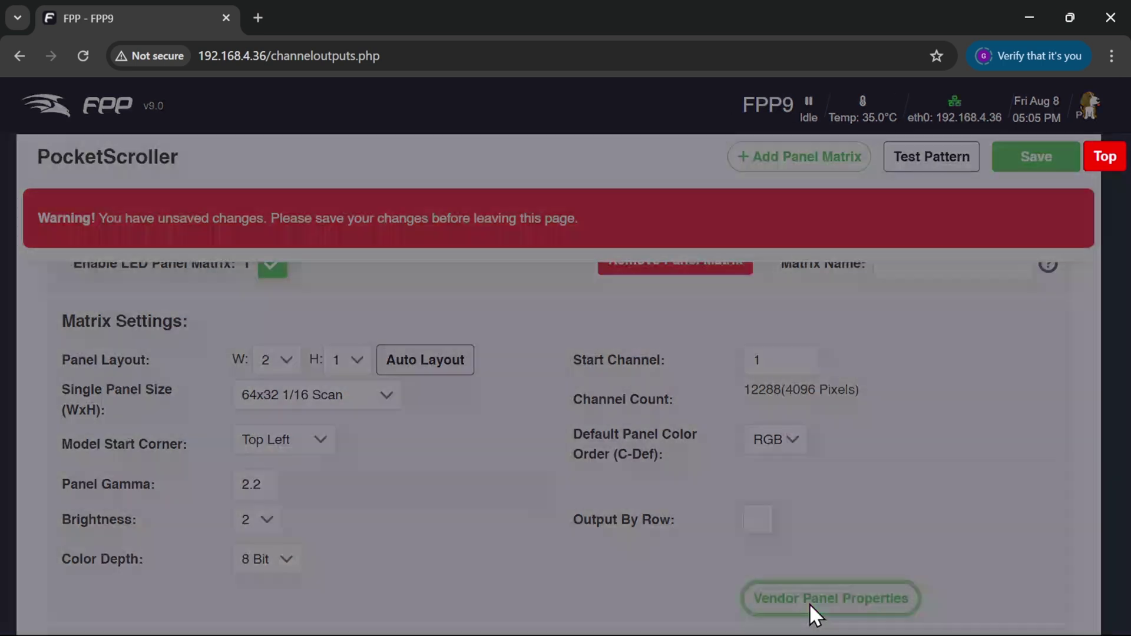
click(416, 395)
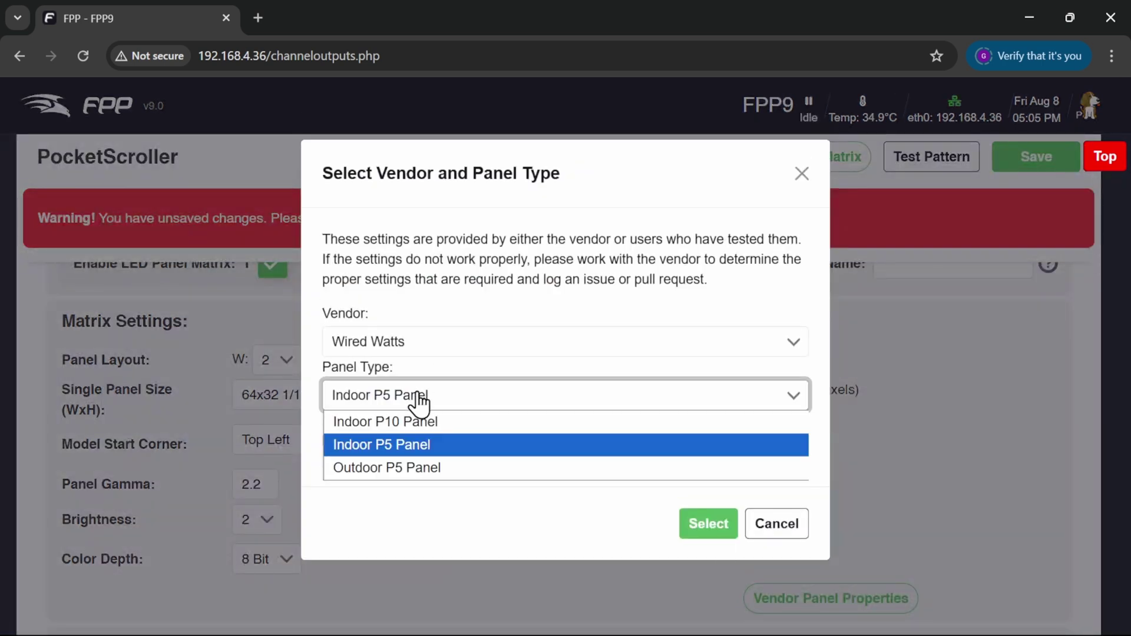
click(422, 466)
click(705, 526)
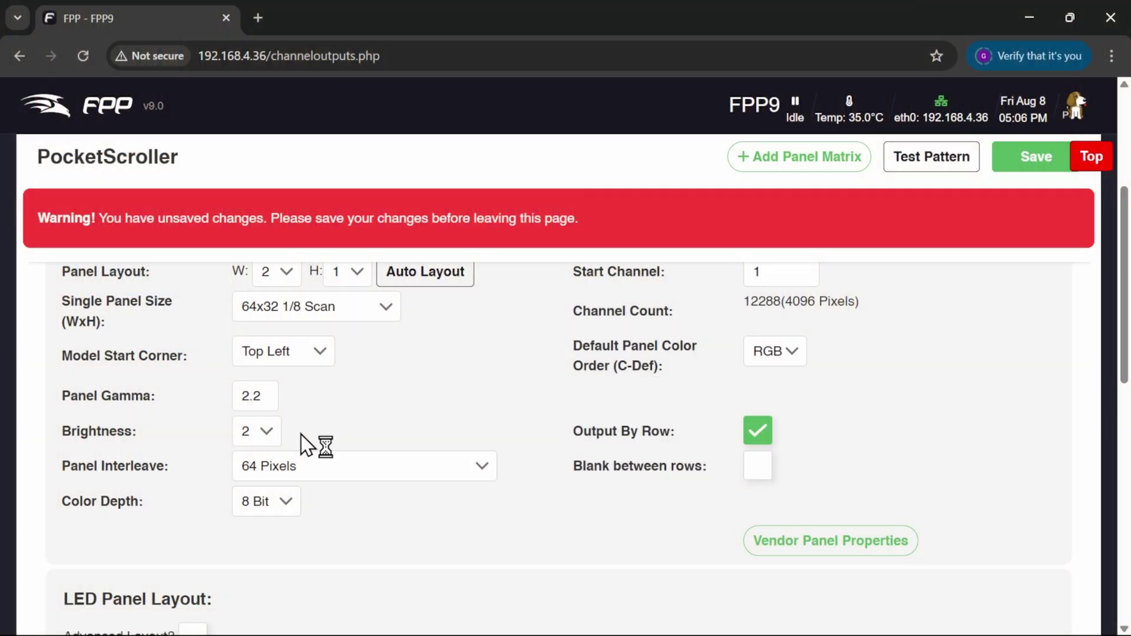
scroll(318, 447, up, 2)
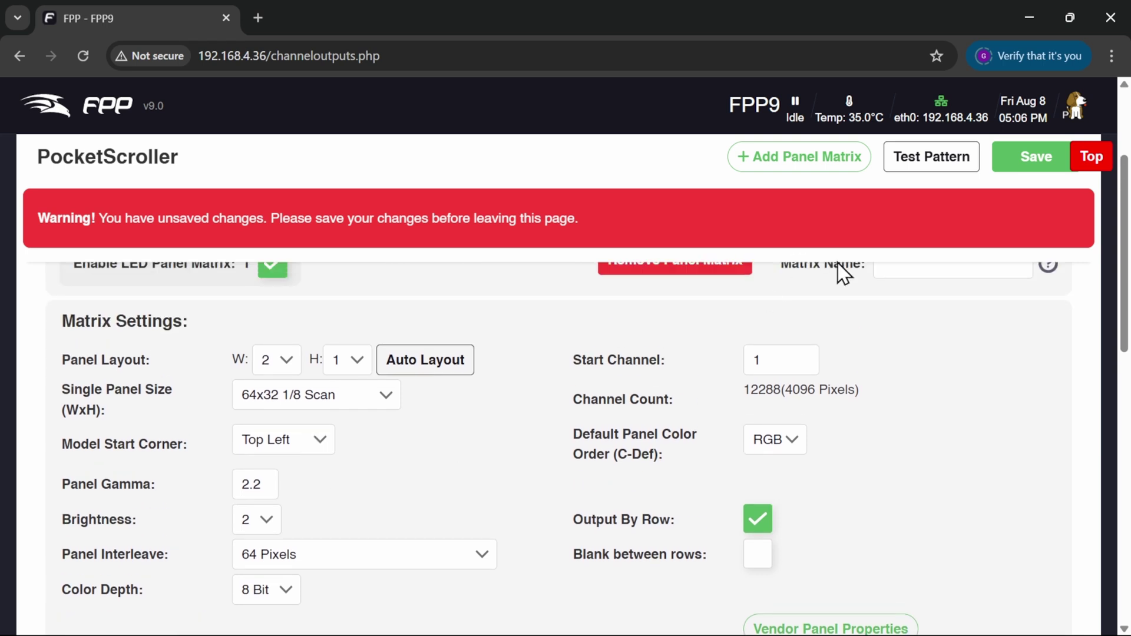
Step: Save the Wired Watts Outdoor P5 panel output settings and start the test pattern on both 64x32 panels
click(1034, 168)
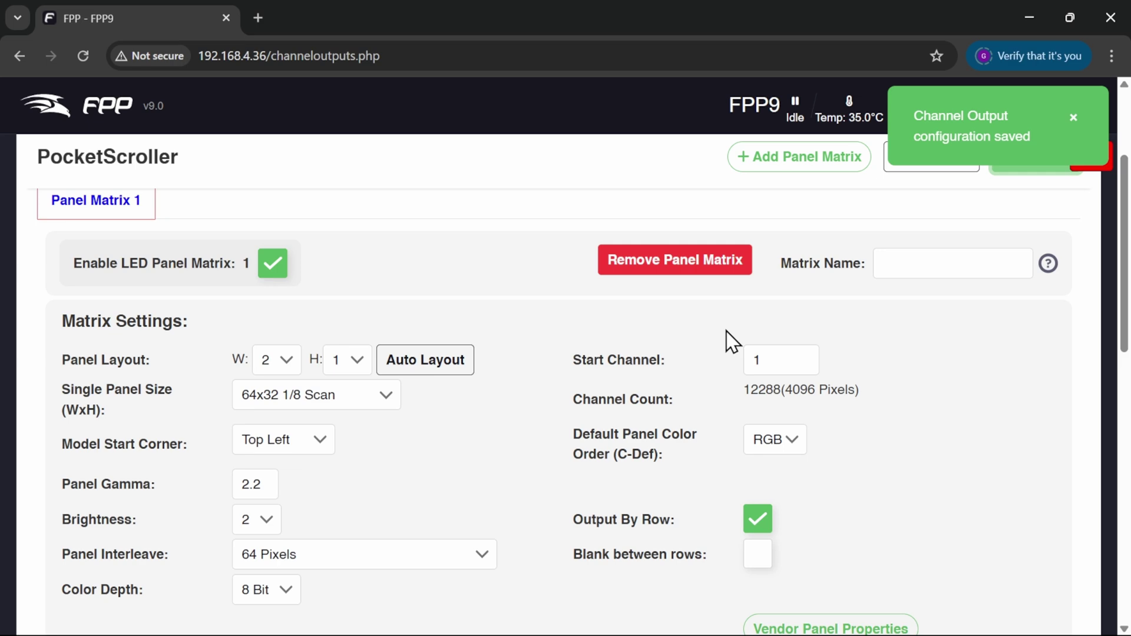
scroll(577, 286, up, 2)
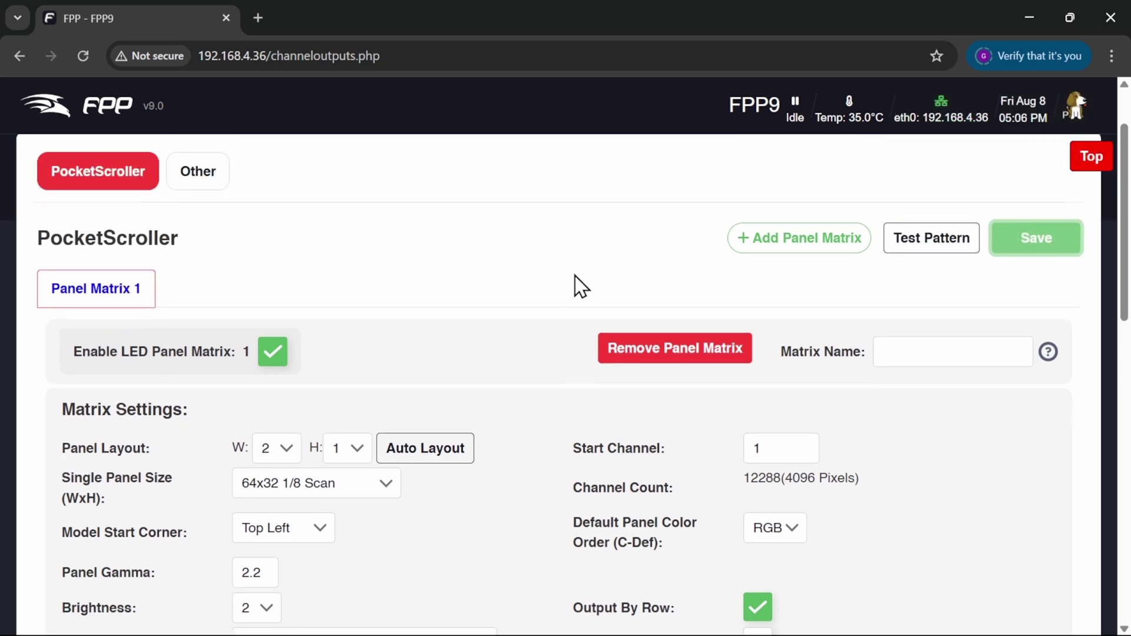
click(931, 247)
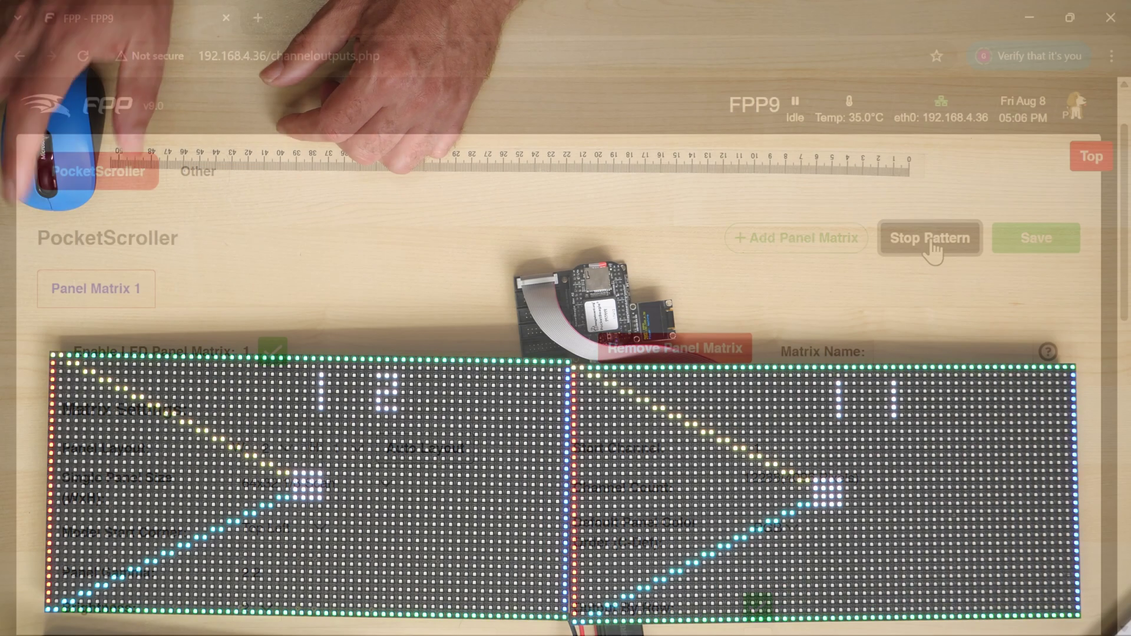